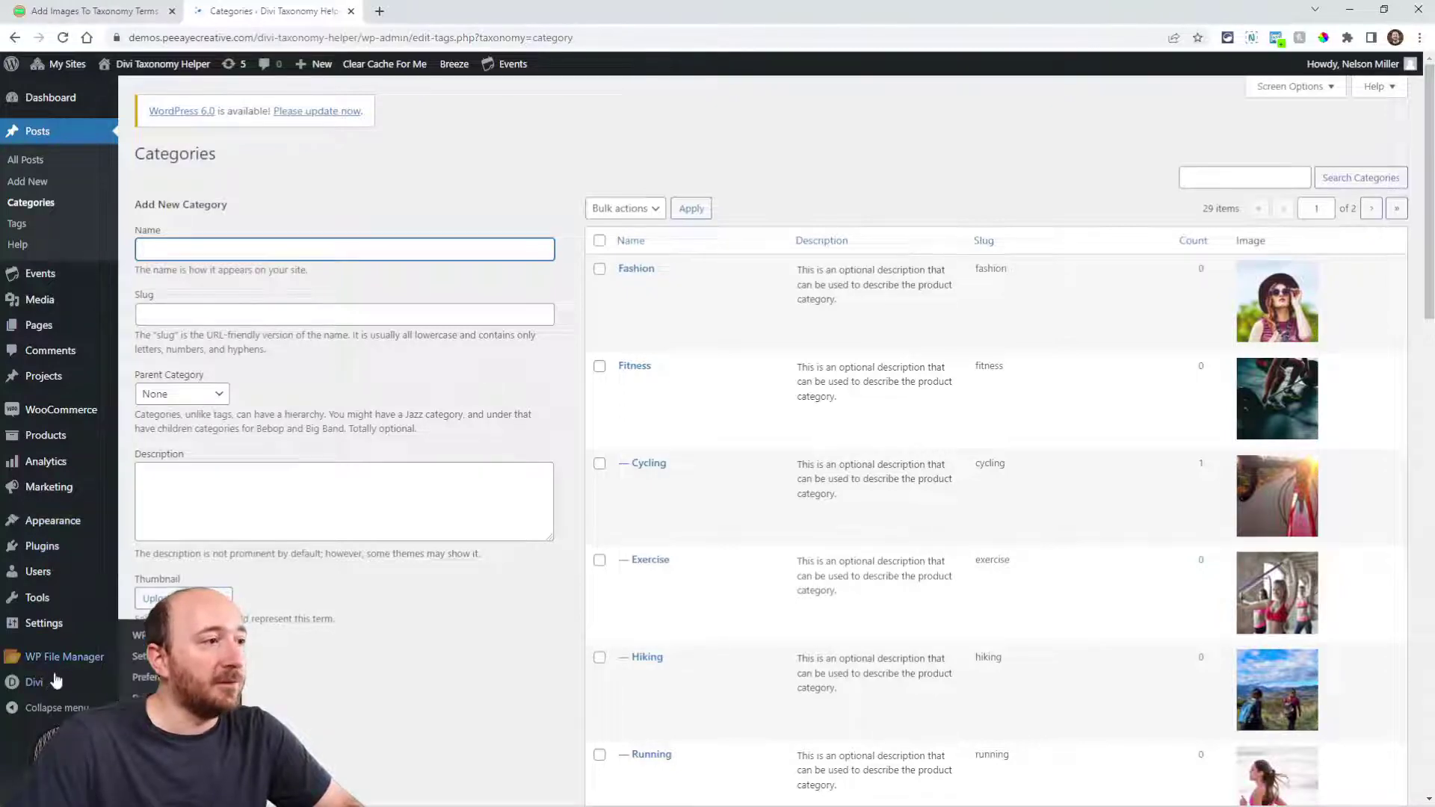
Step: Open Divi Theme Builder and add a new template assigned to All Category Pages
mouse_move(48, 681)
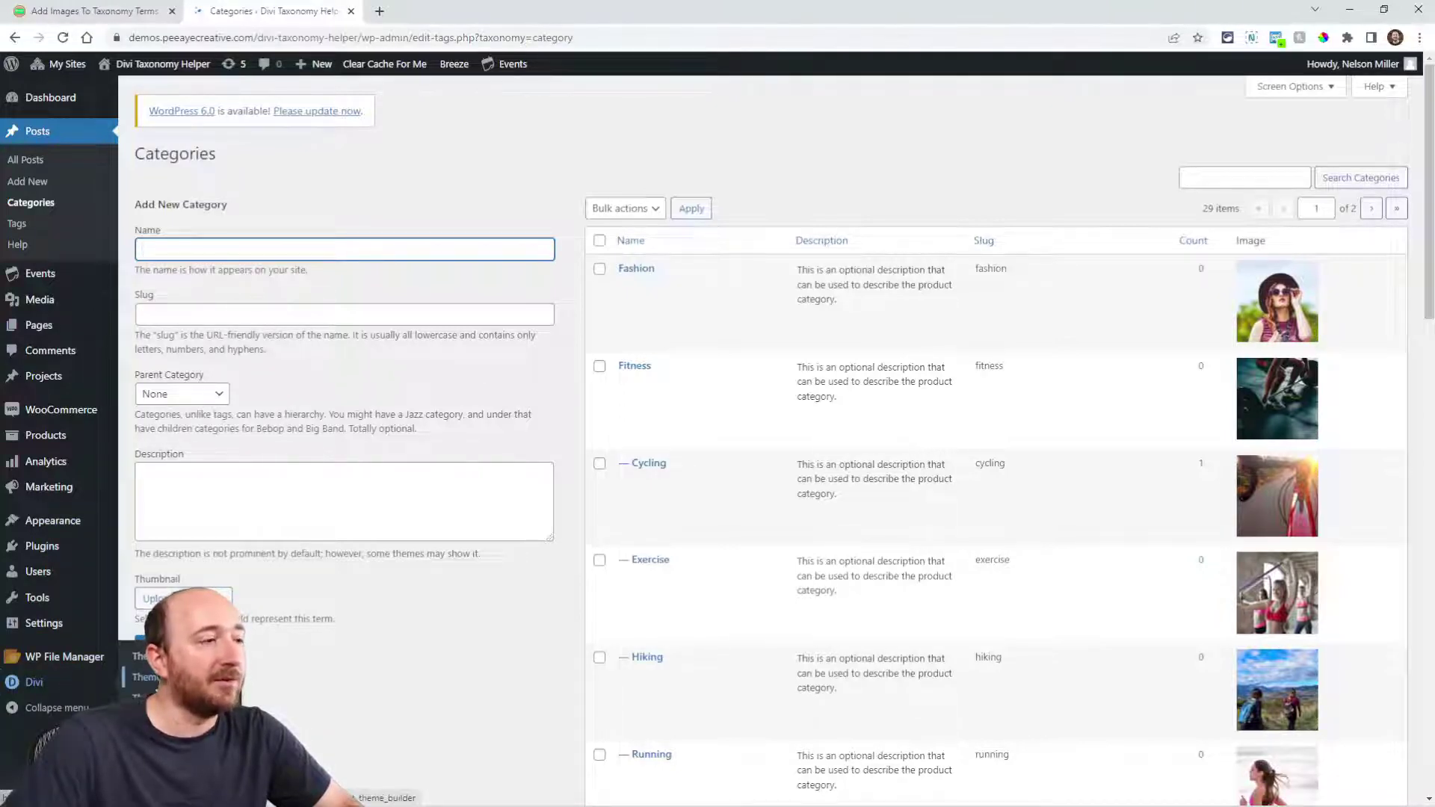
left_click(142, 677)
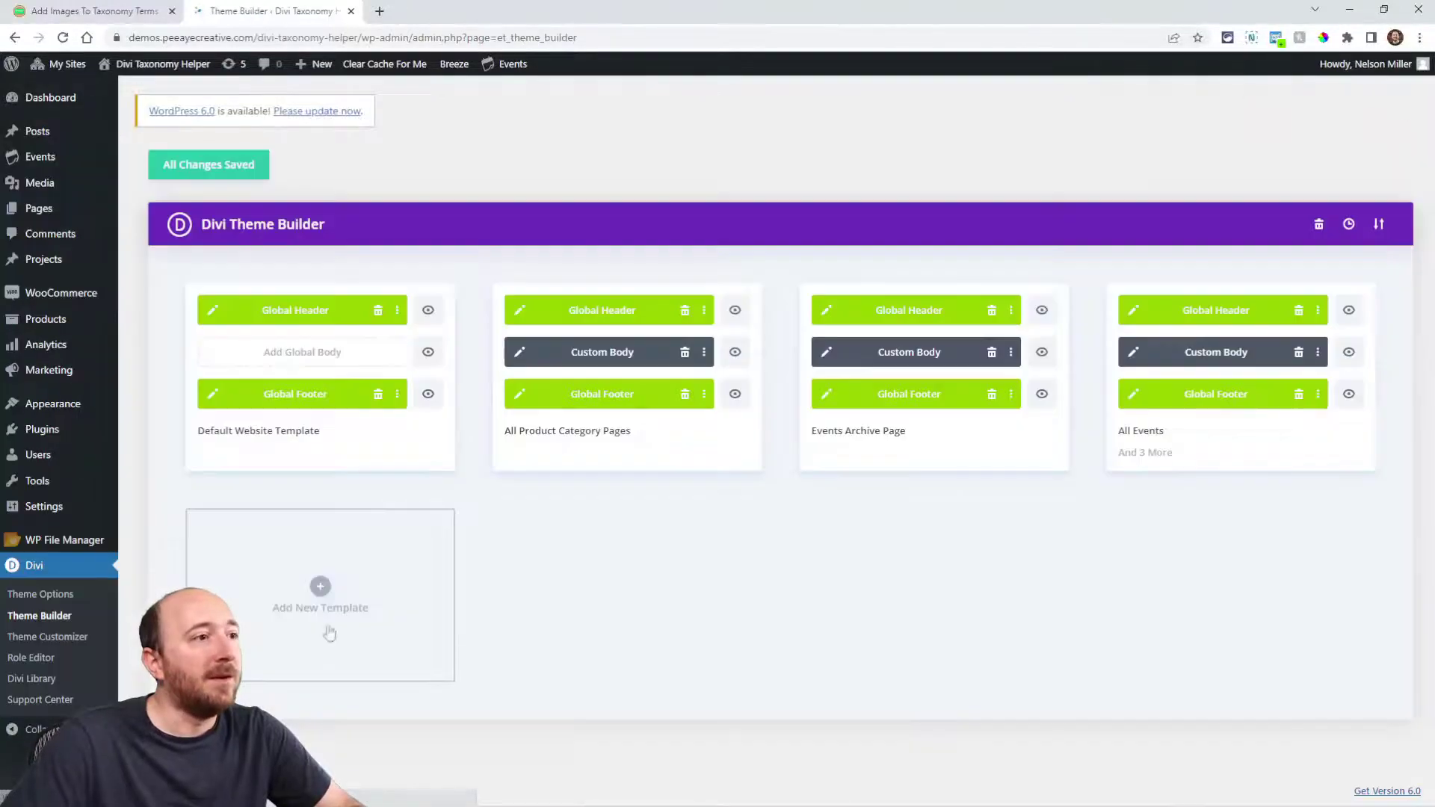
left_click(367, 580)
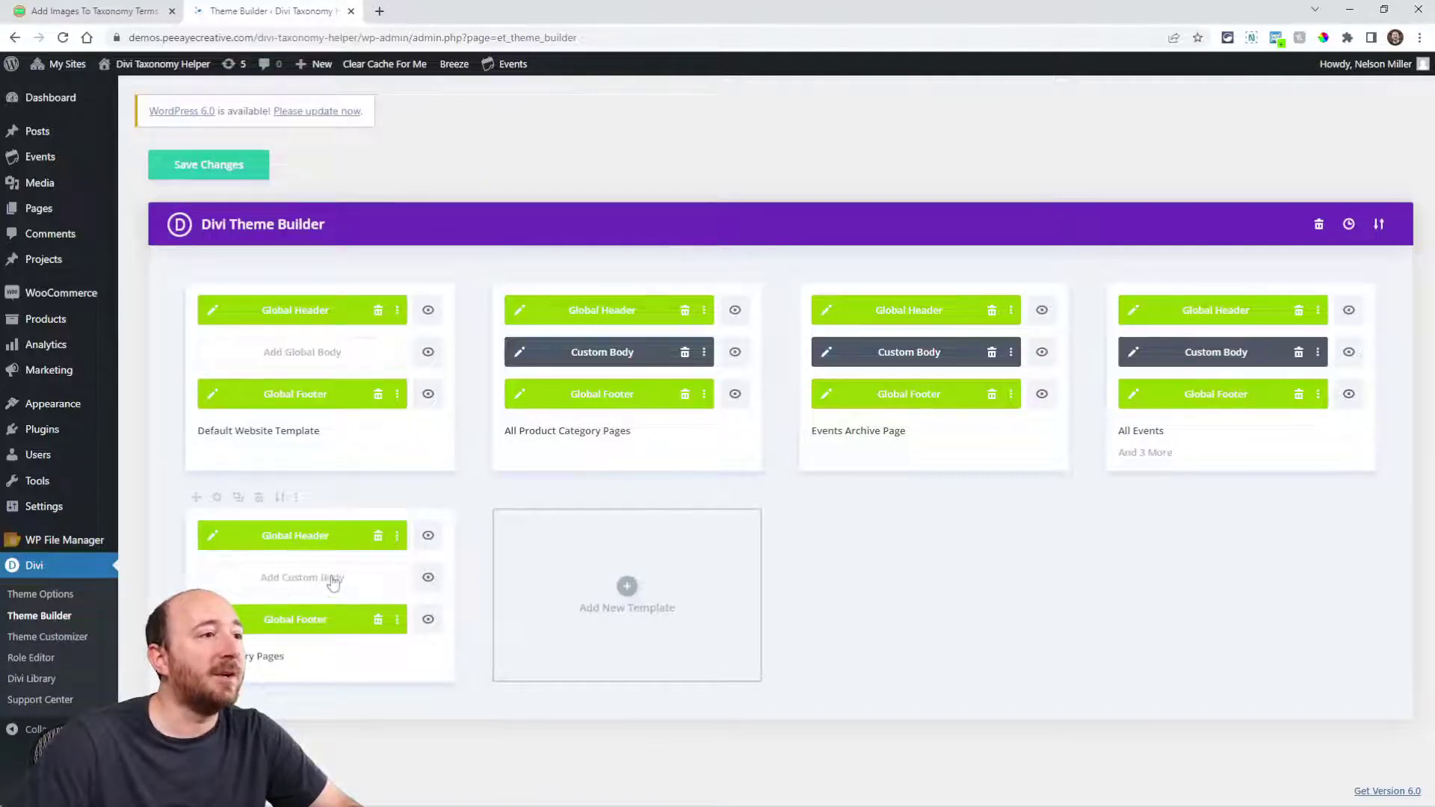
Step: Start a blank custom body layout from scratch for the All Category Pages template
left_click(291, 585)
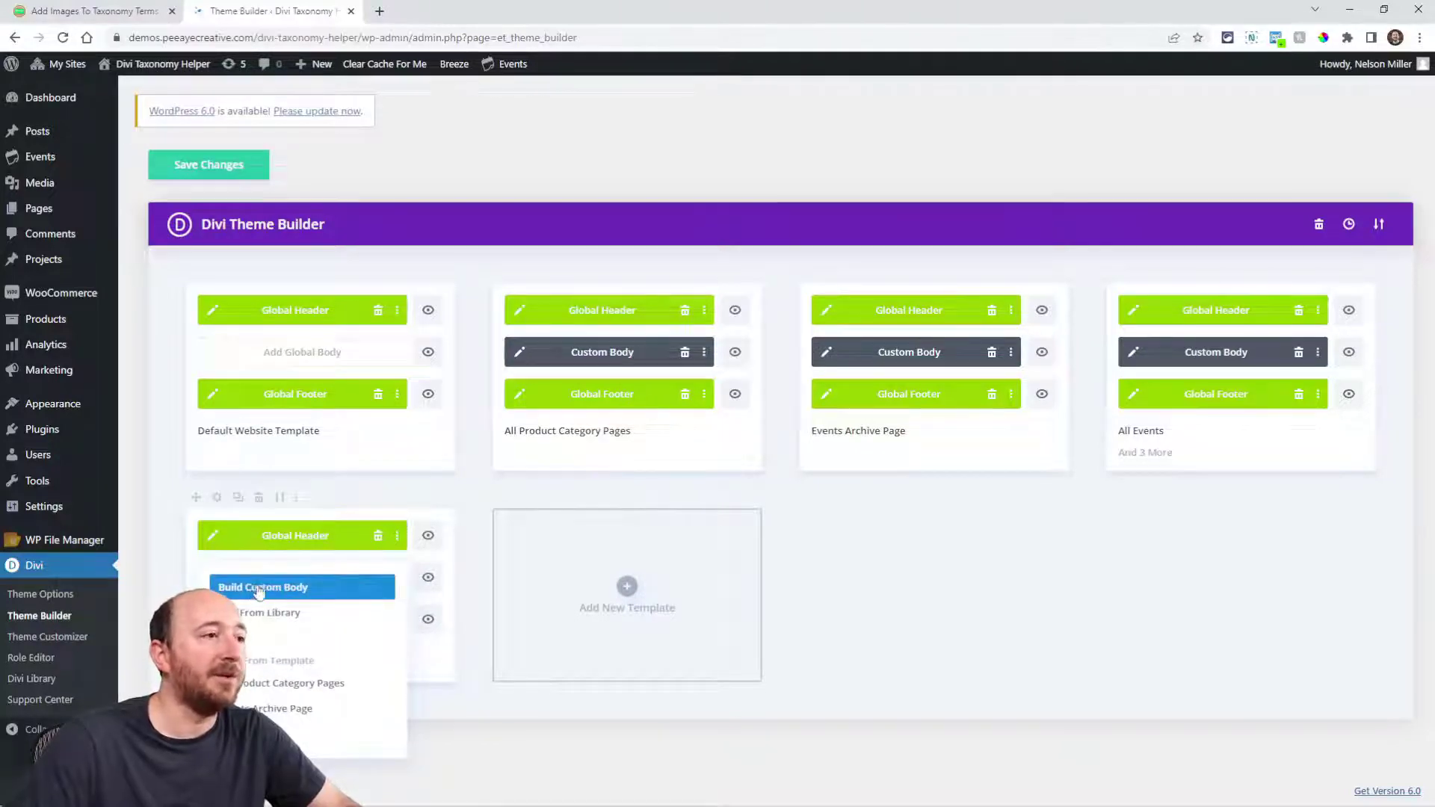
left_click(263, 589)
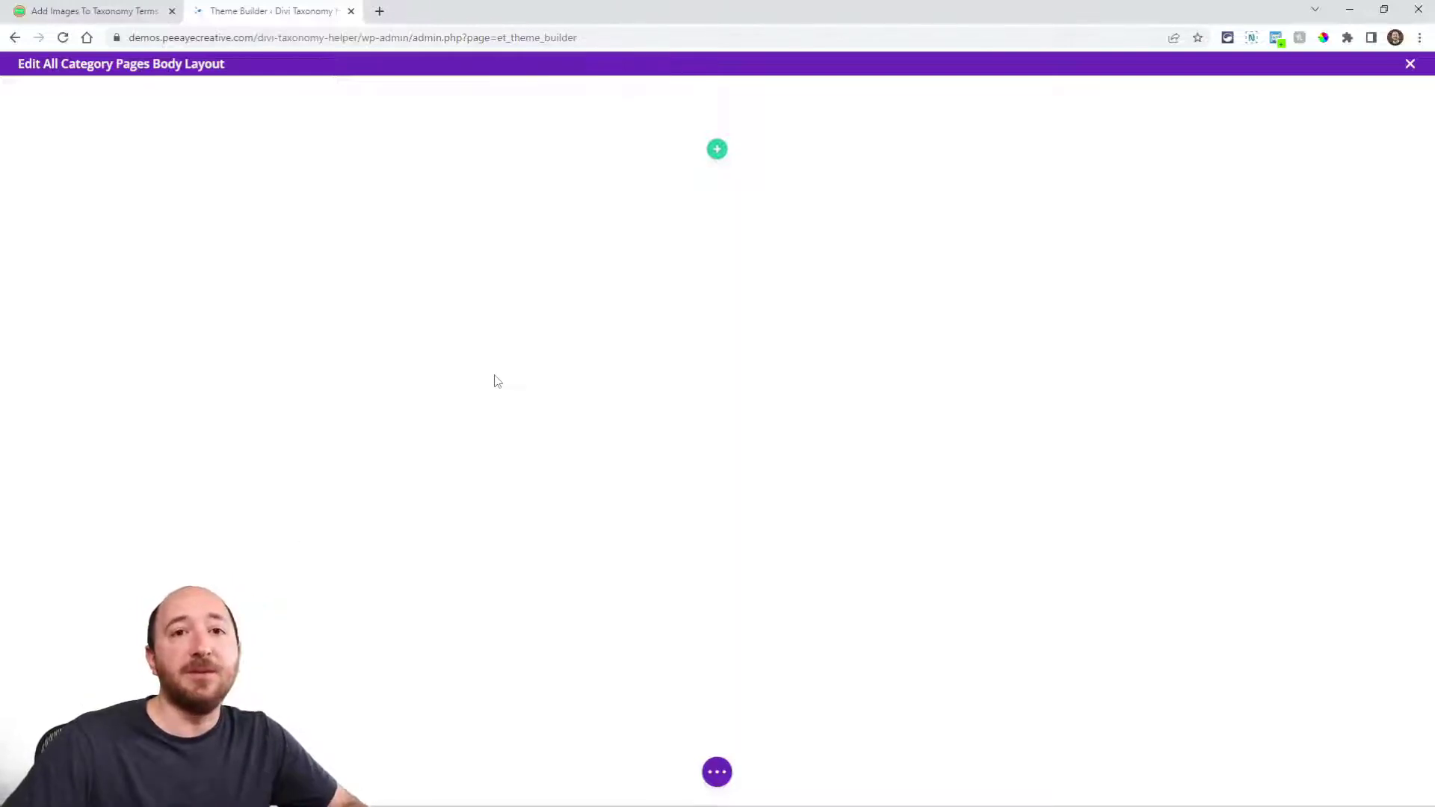
Step: Add a one-column row with a Text module showing the dynamic Post/Archive Title
left_click(717, 149)
left_click(633, 275)
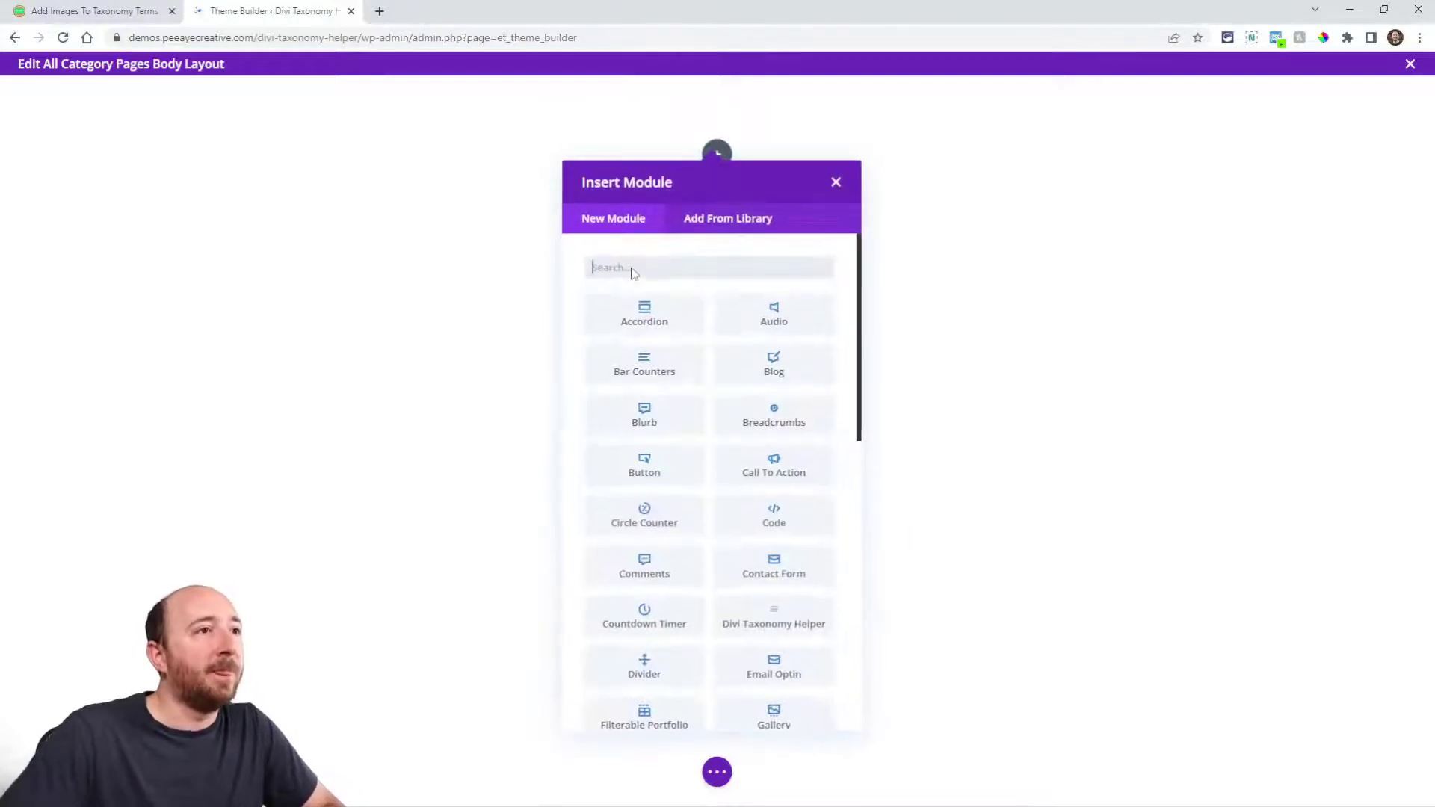
type("text")
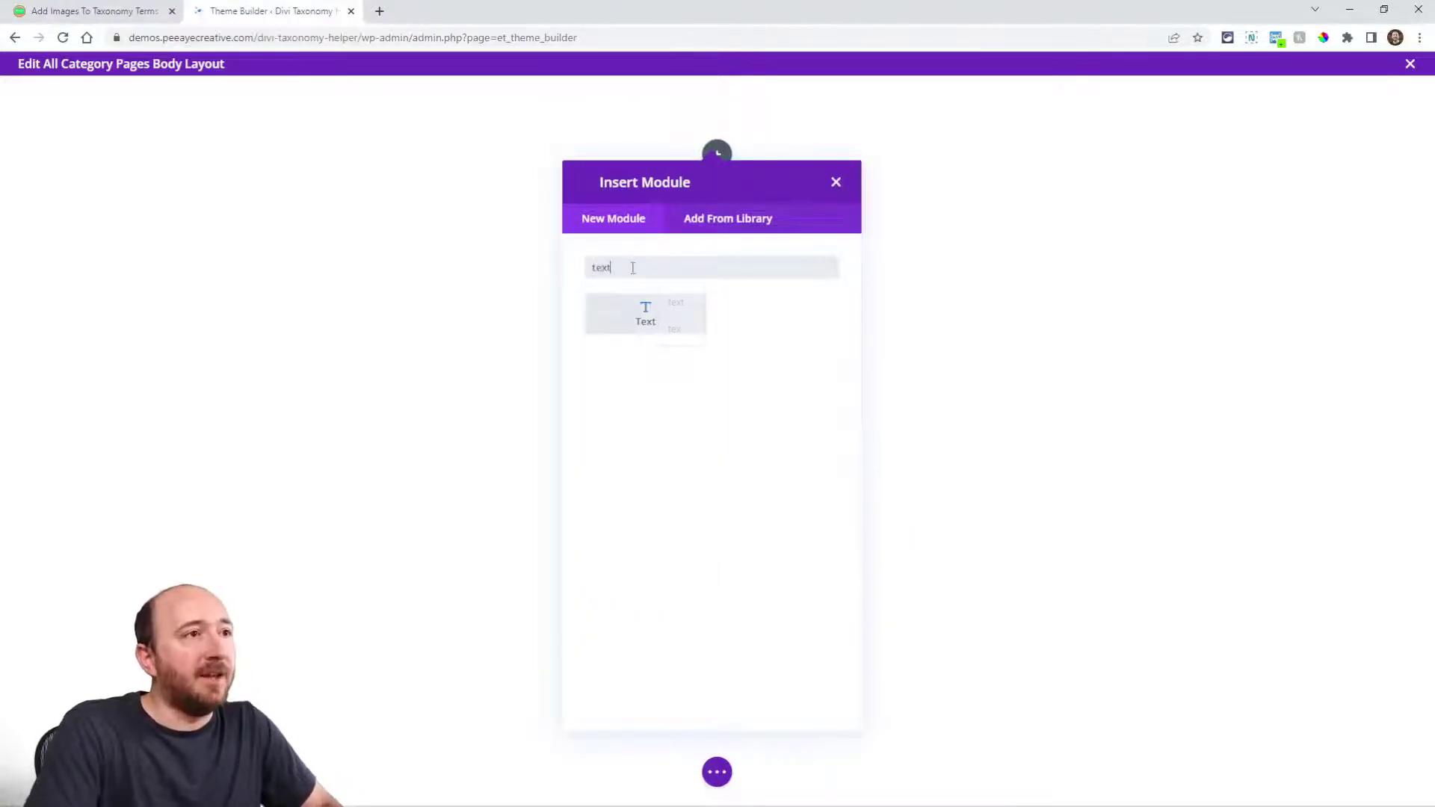
left_click(634, 330)
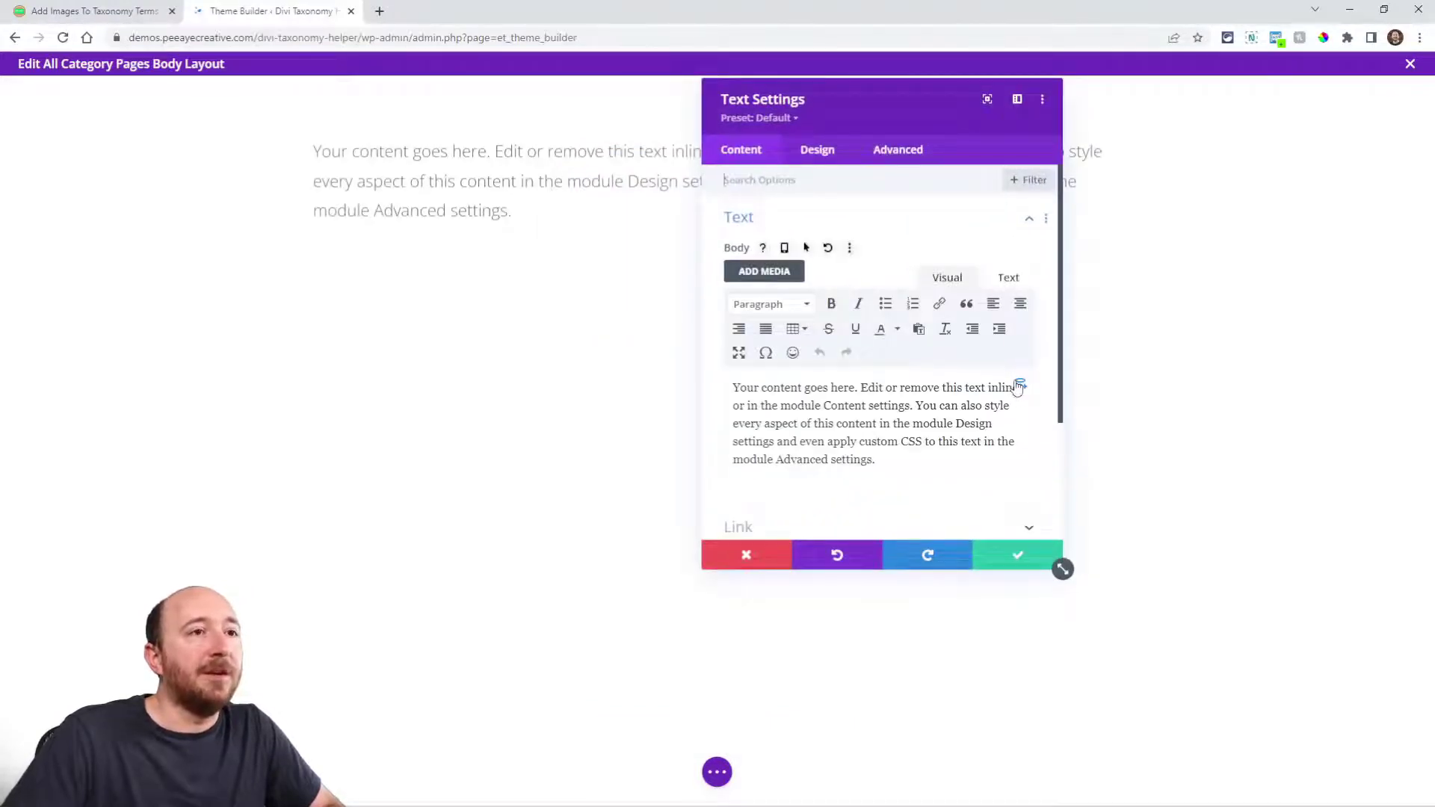
left_click(1020, 387)
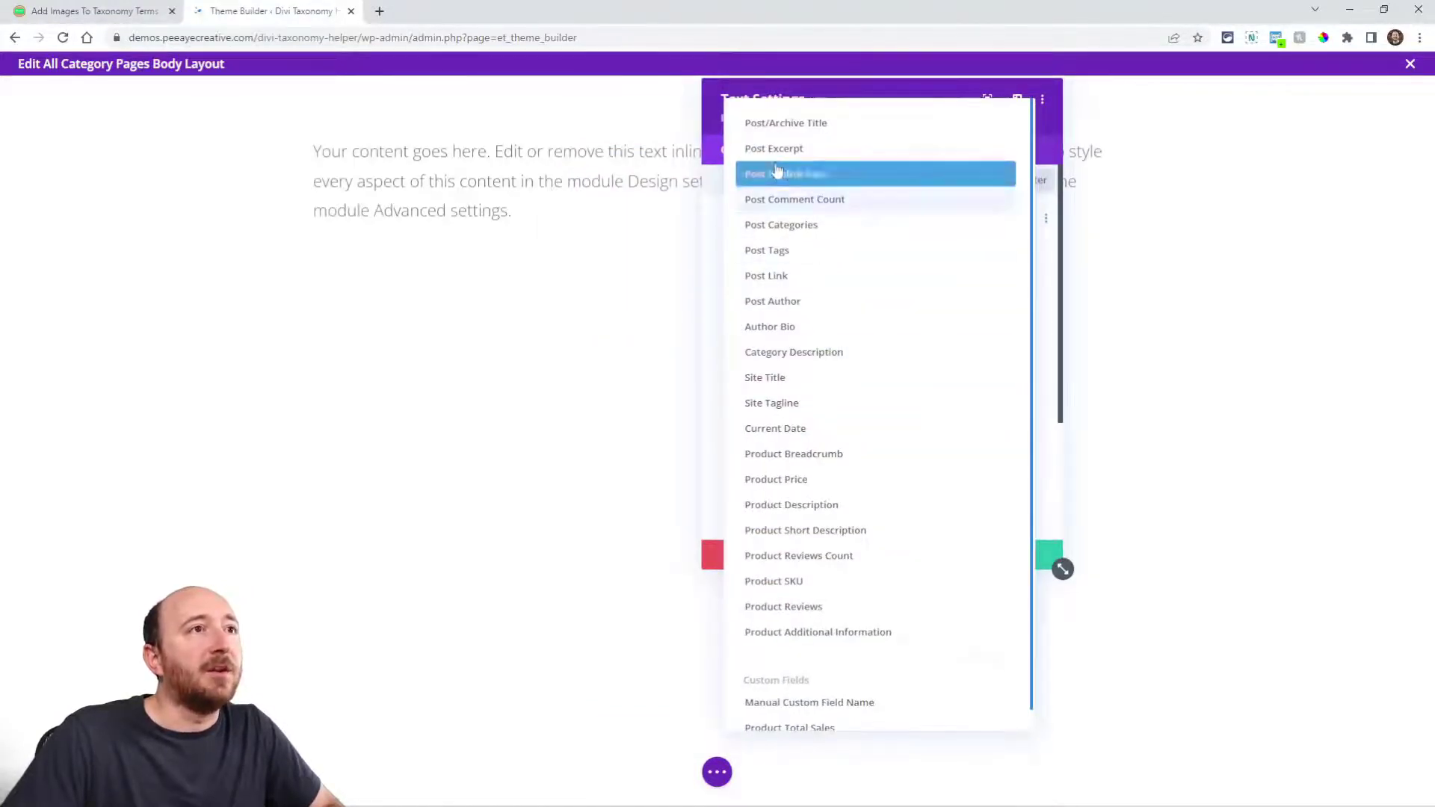
left_click(798, 129)
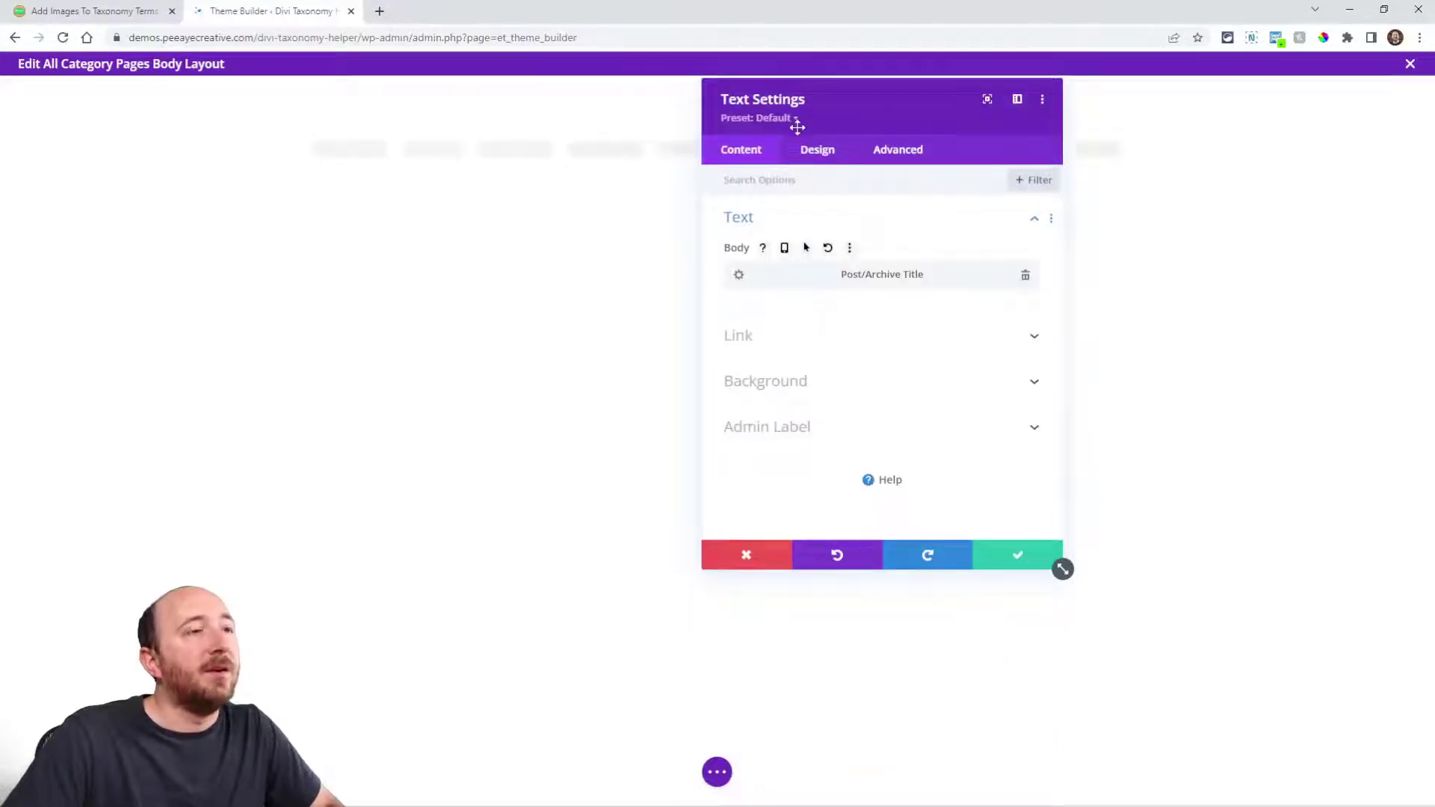
left_click_drag(850, 108, 968, 187)
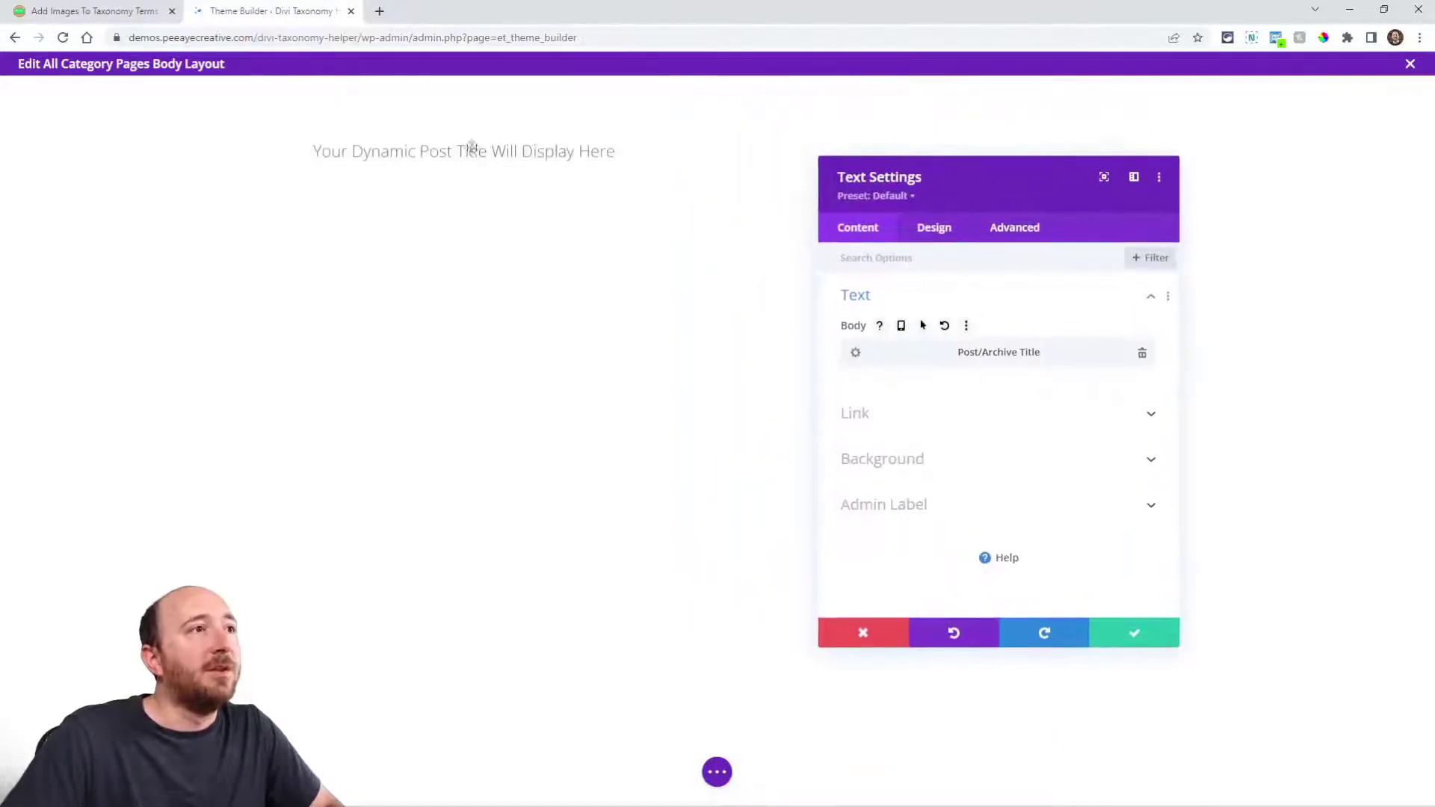
left_click(1129, 633)
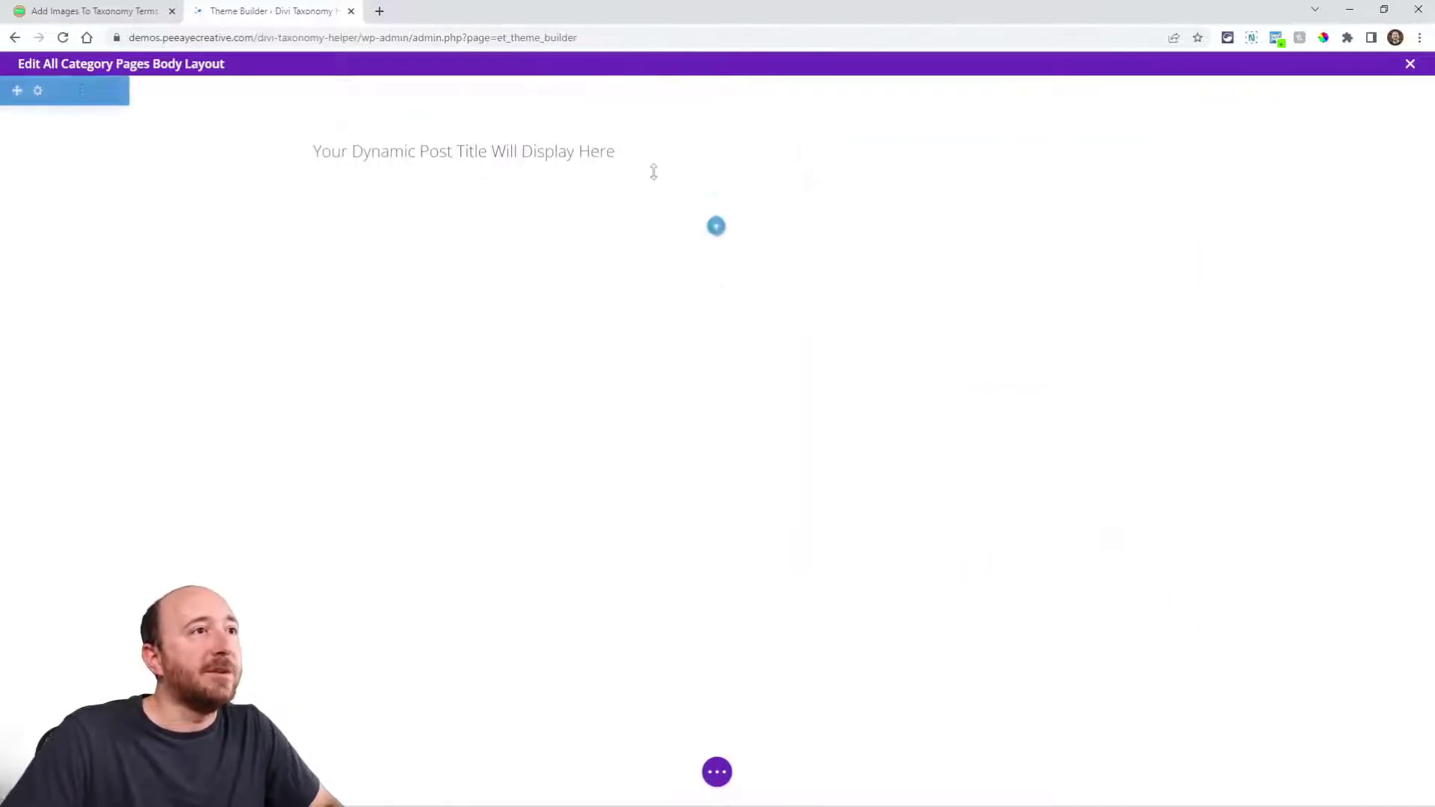
Step: Add a second Text module filled with the dynamic Category Description
left_click(717, 180)
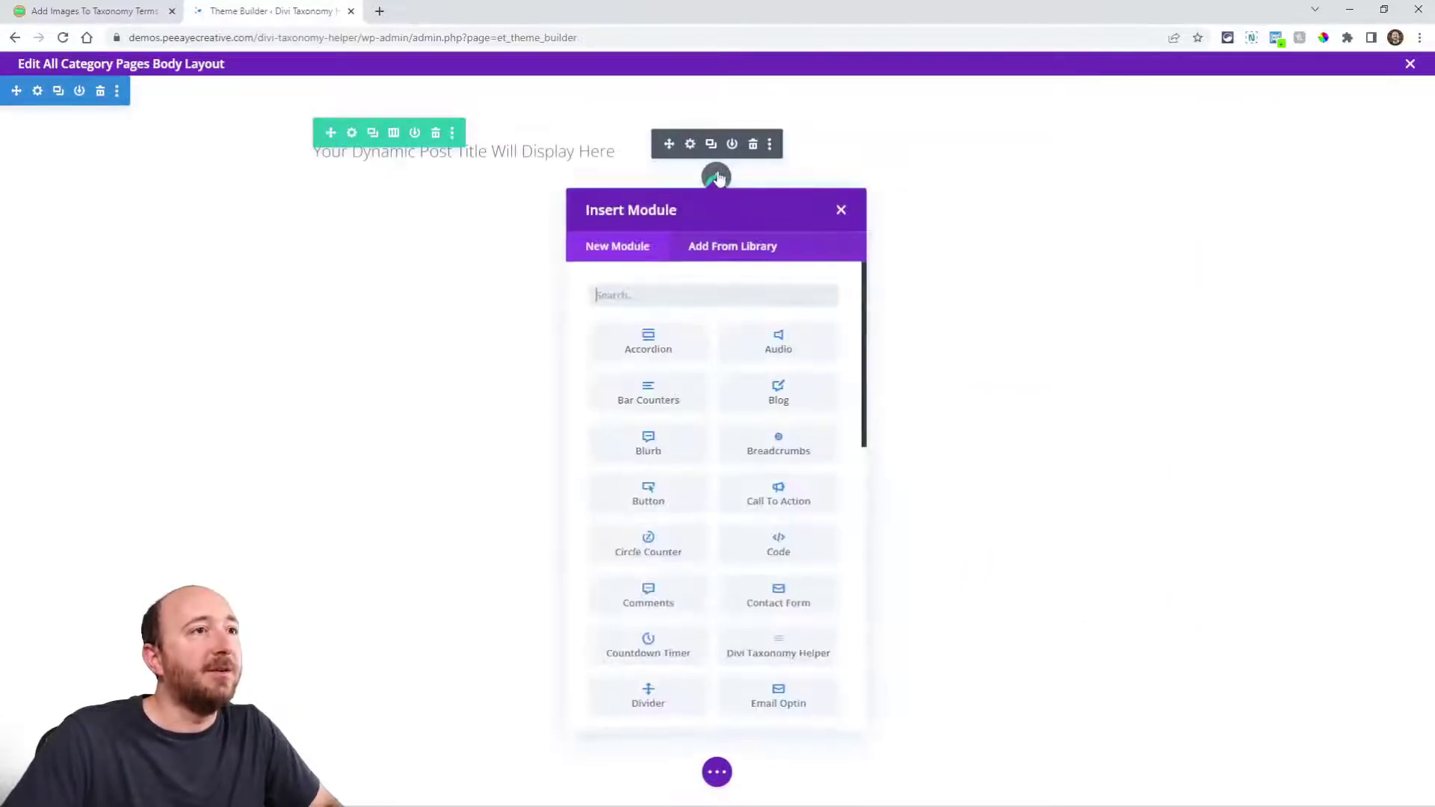
type("text")
left_click(647, 334)
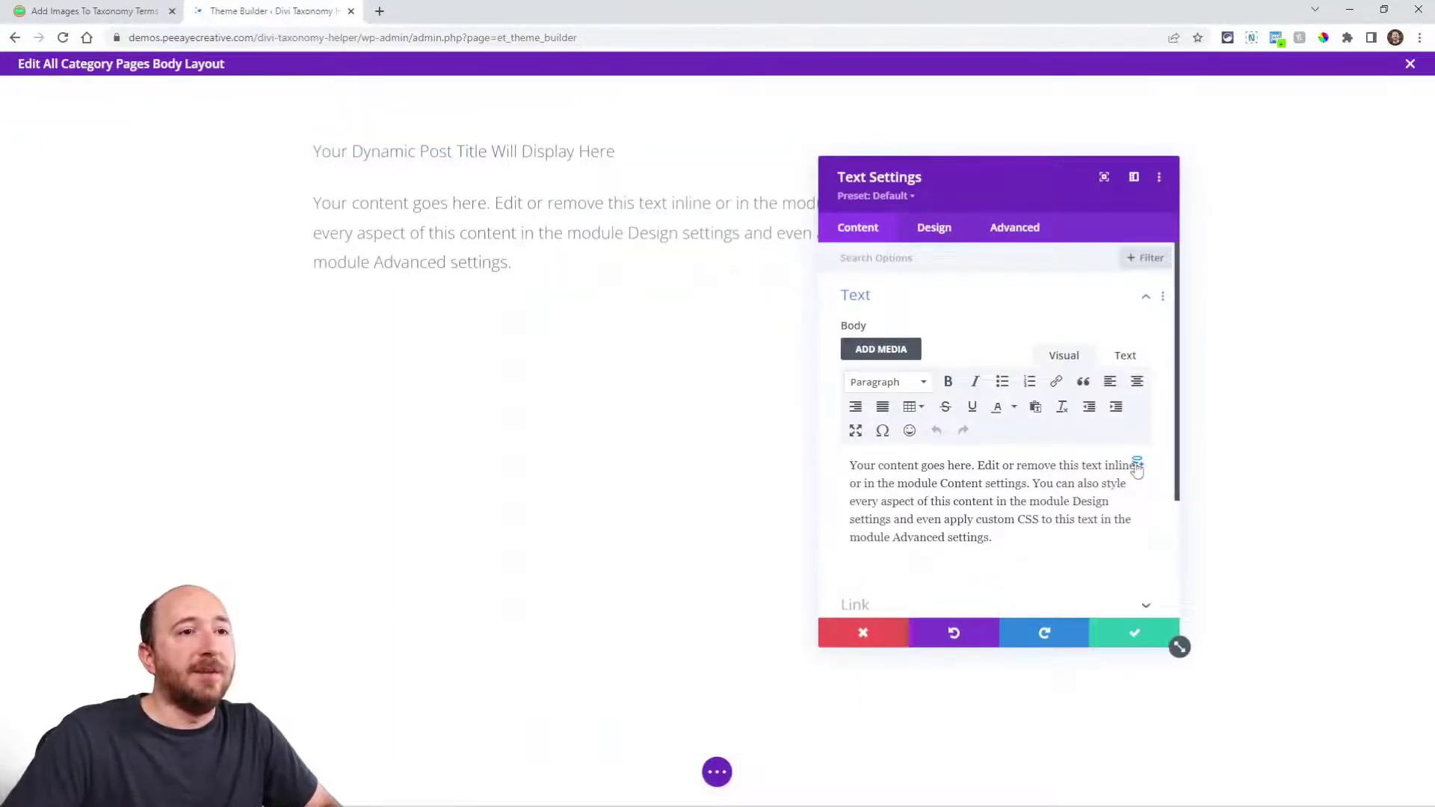
left_click(1137, 464)
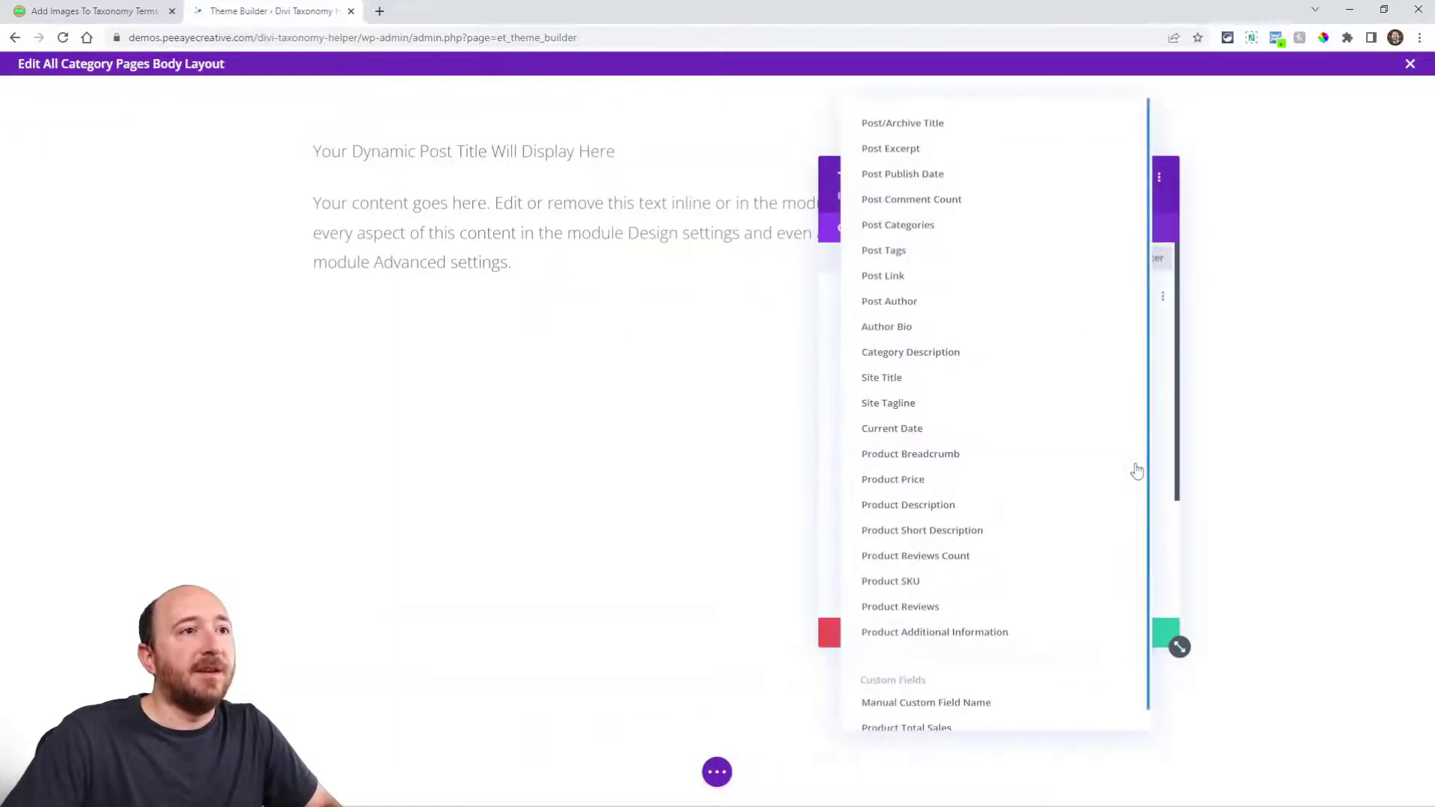
left_click(910, 360)
left_click(1073, 629)
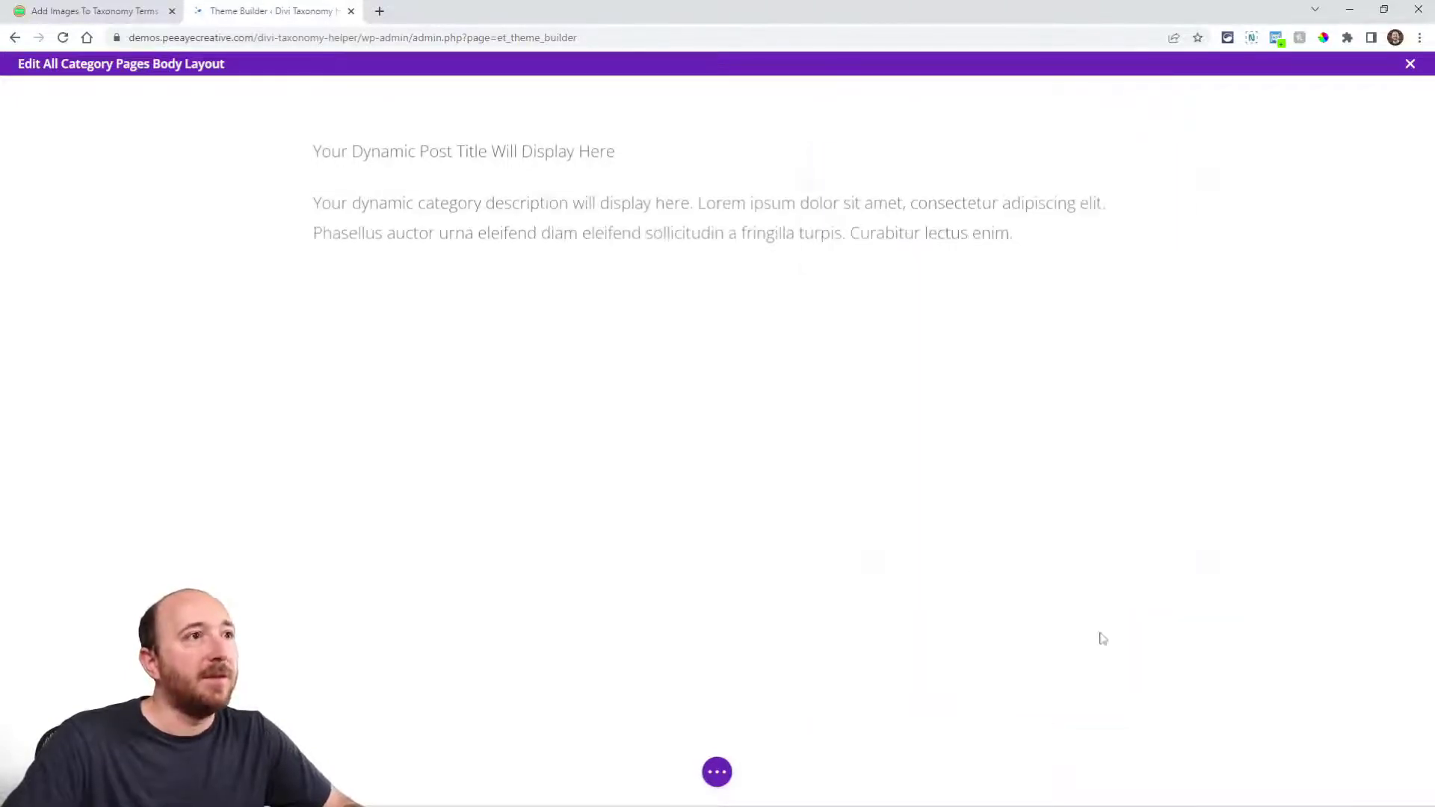
Step: Add a Blog module below the description listing current-page posts in a Grid layout
left_click(716, 231)
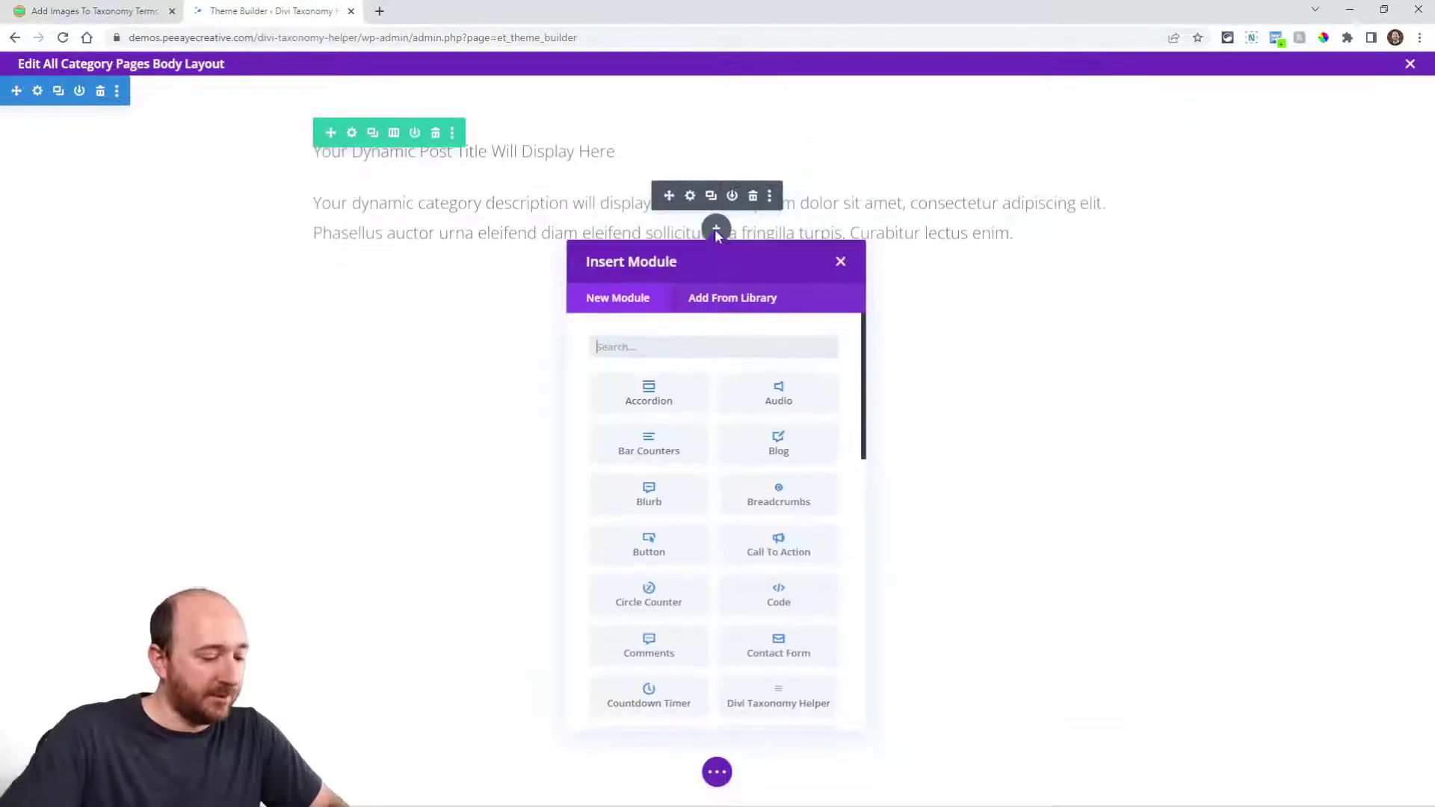
type("blog")
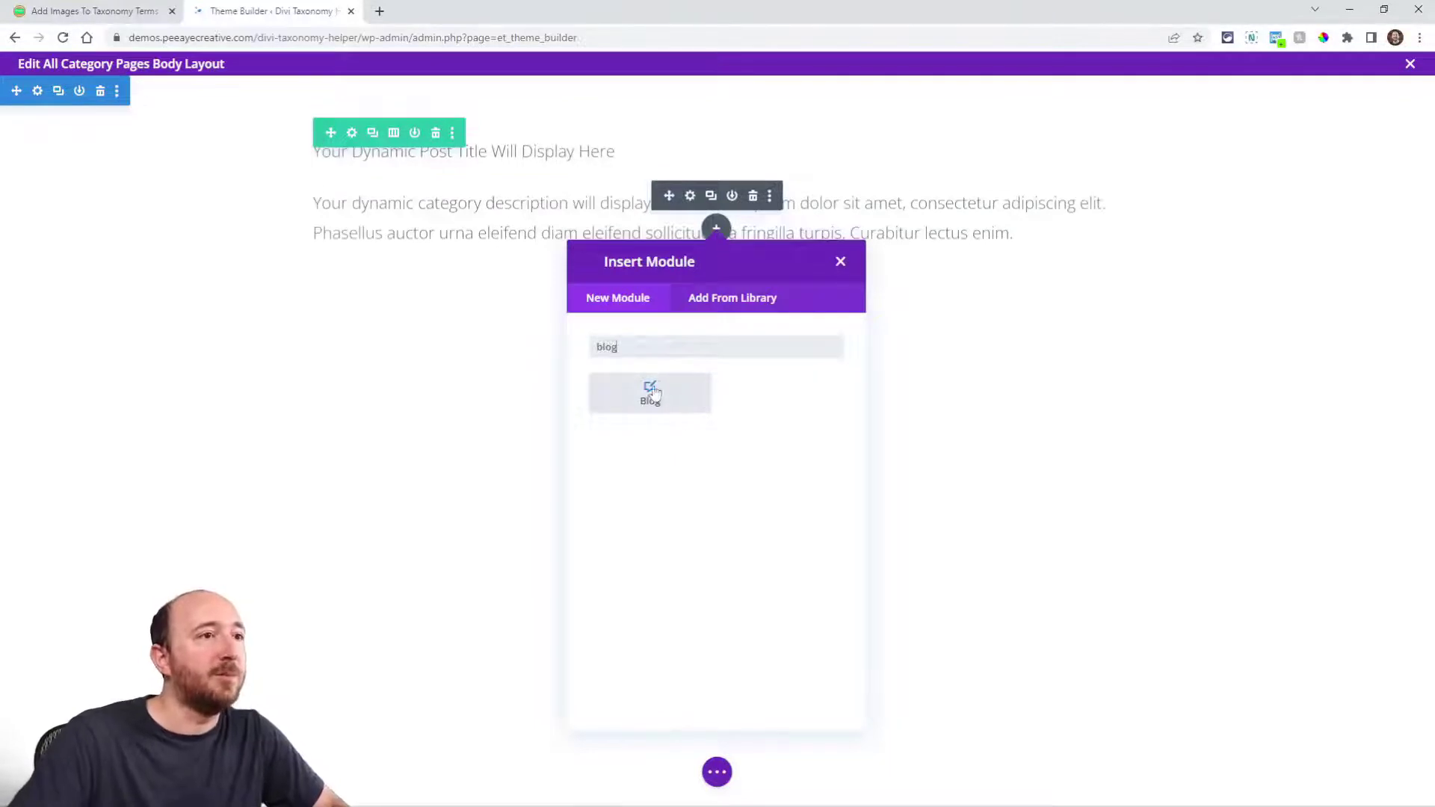
left_click(650, 394)
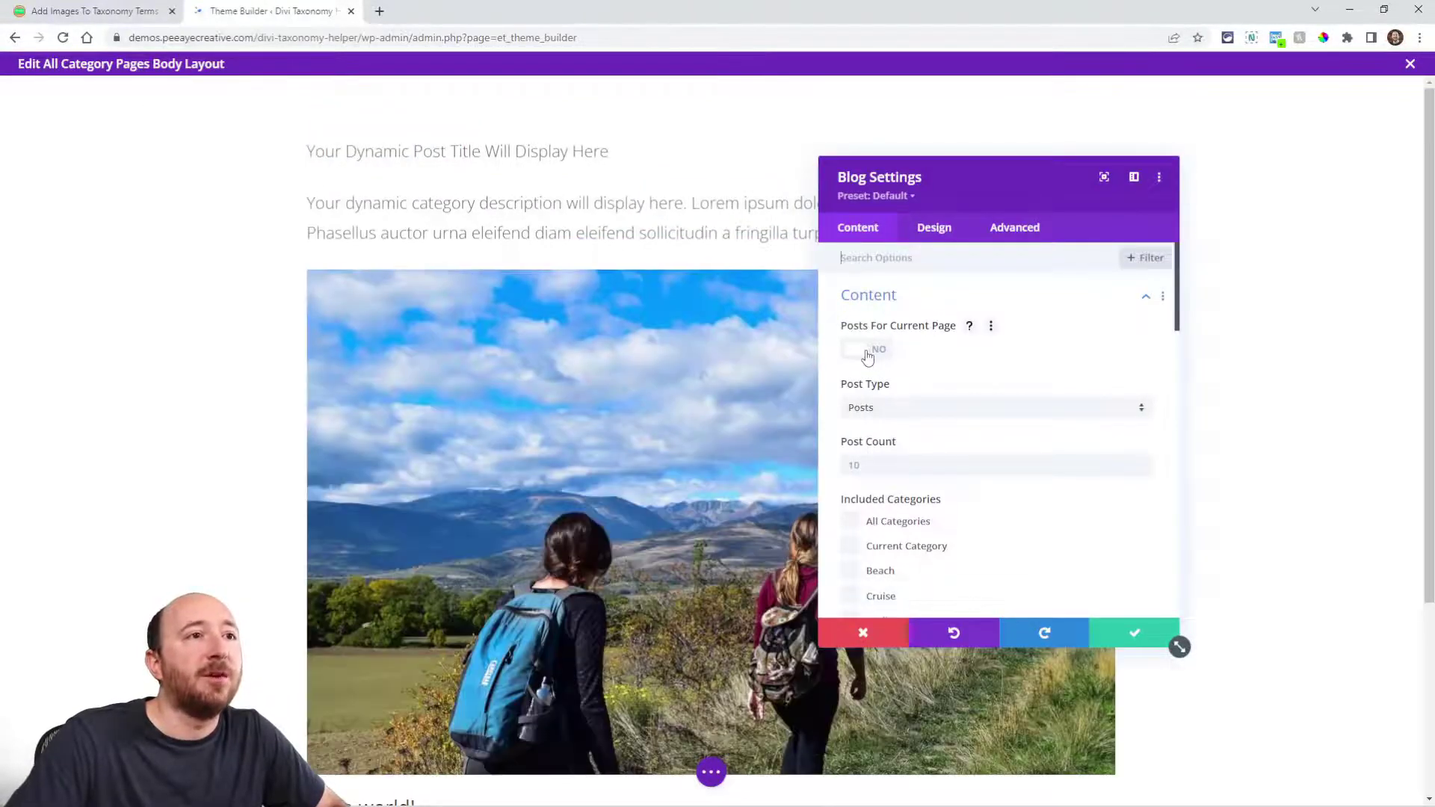
left_click(866, 357)
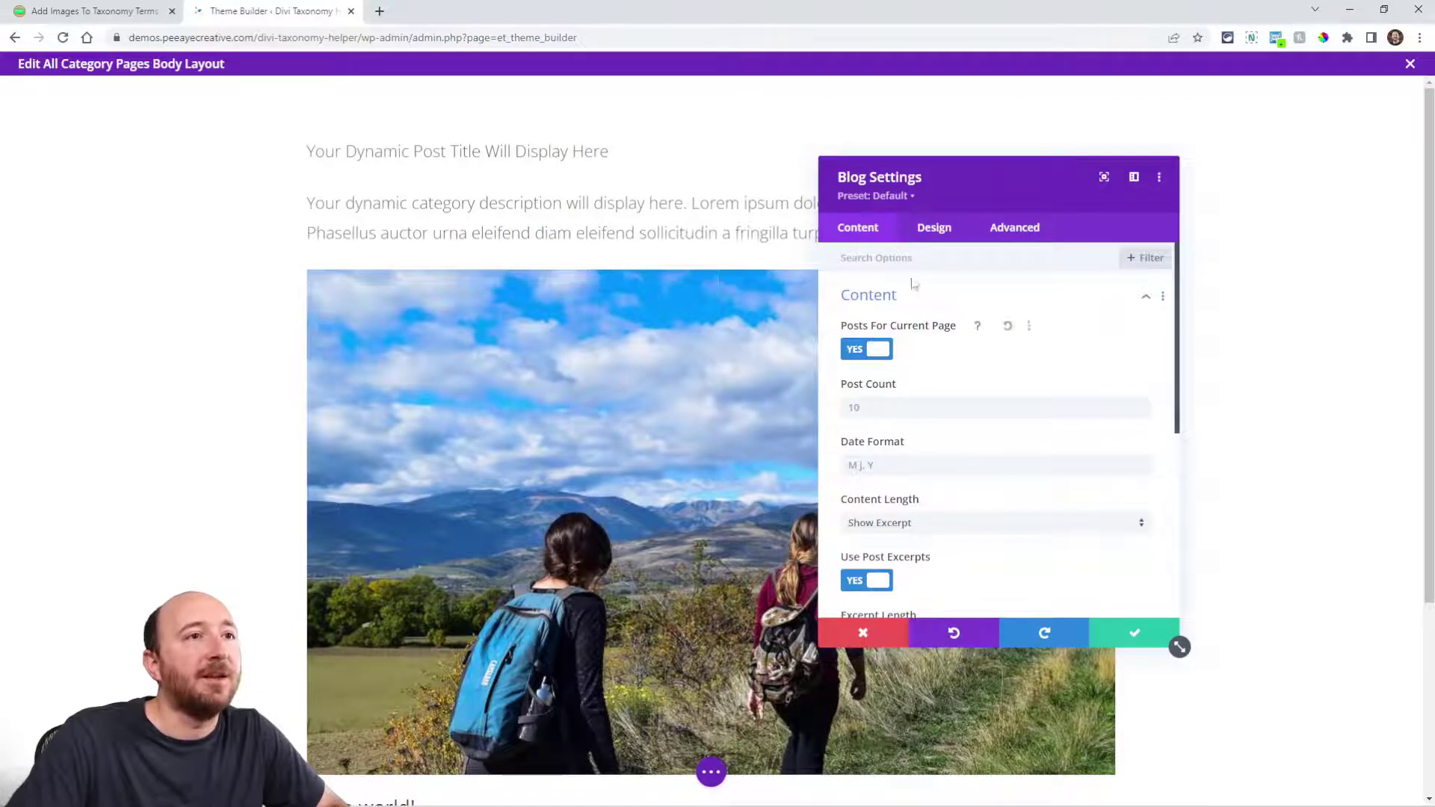
left_click(932, 232)
left_click(882, 296)
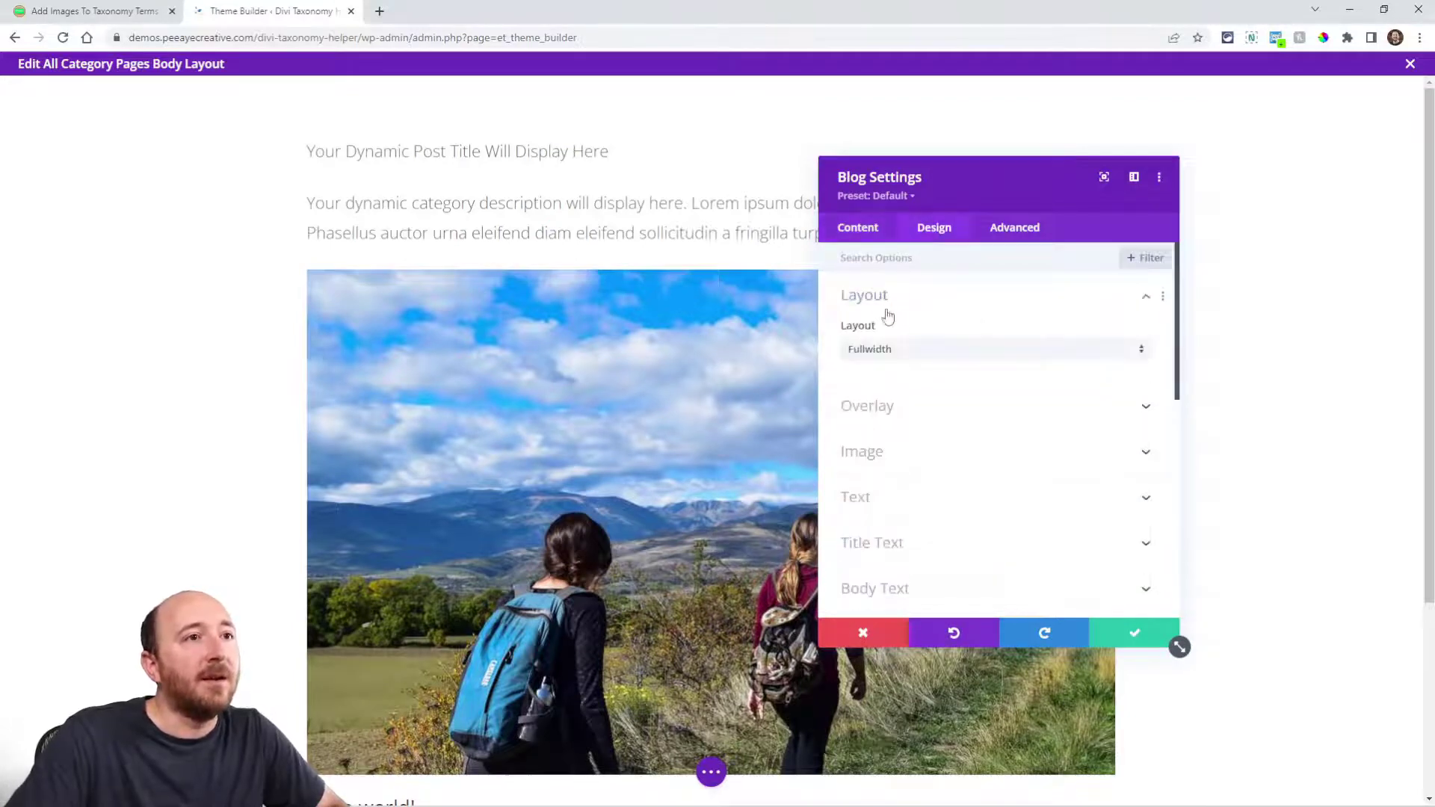
left_click(900, 350)
left_click(896, 385)
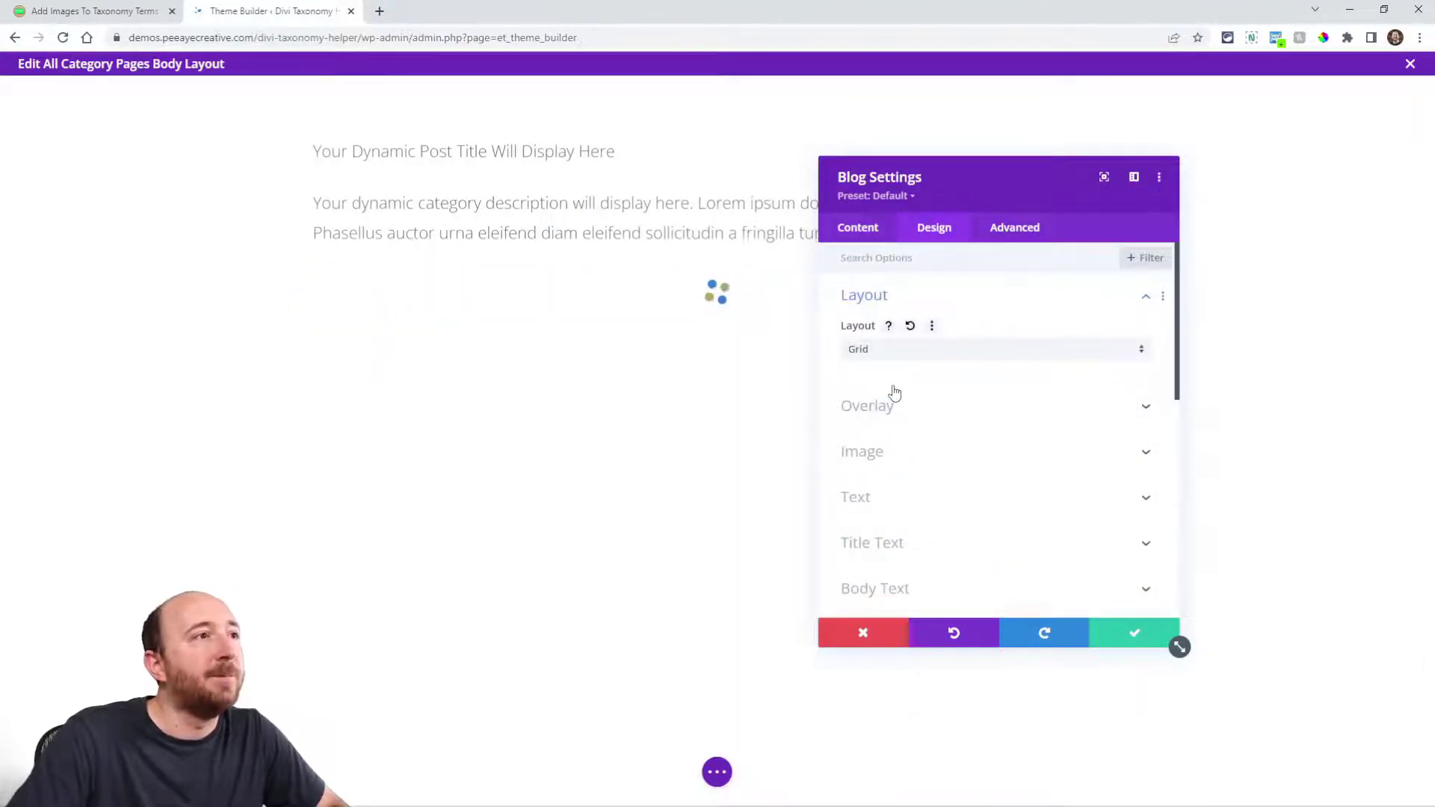
key("Escape")
Step: Make the post title text Ultra Bold at 51px and save it
left_click(693, 147)
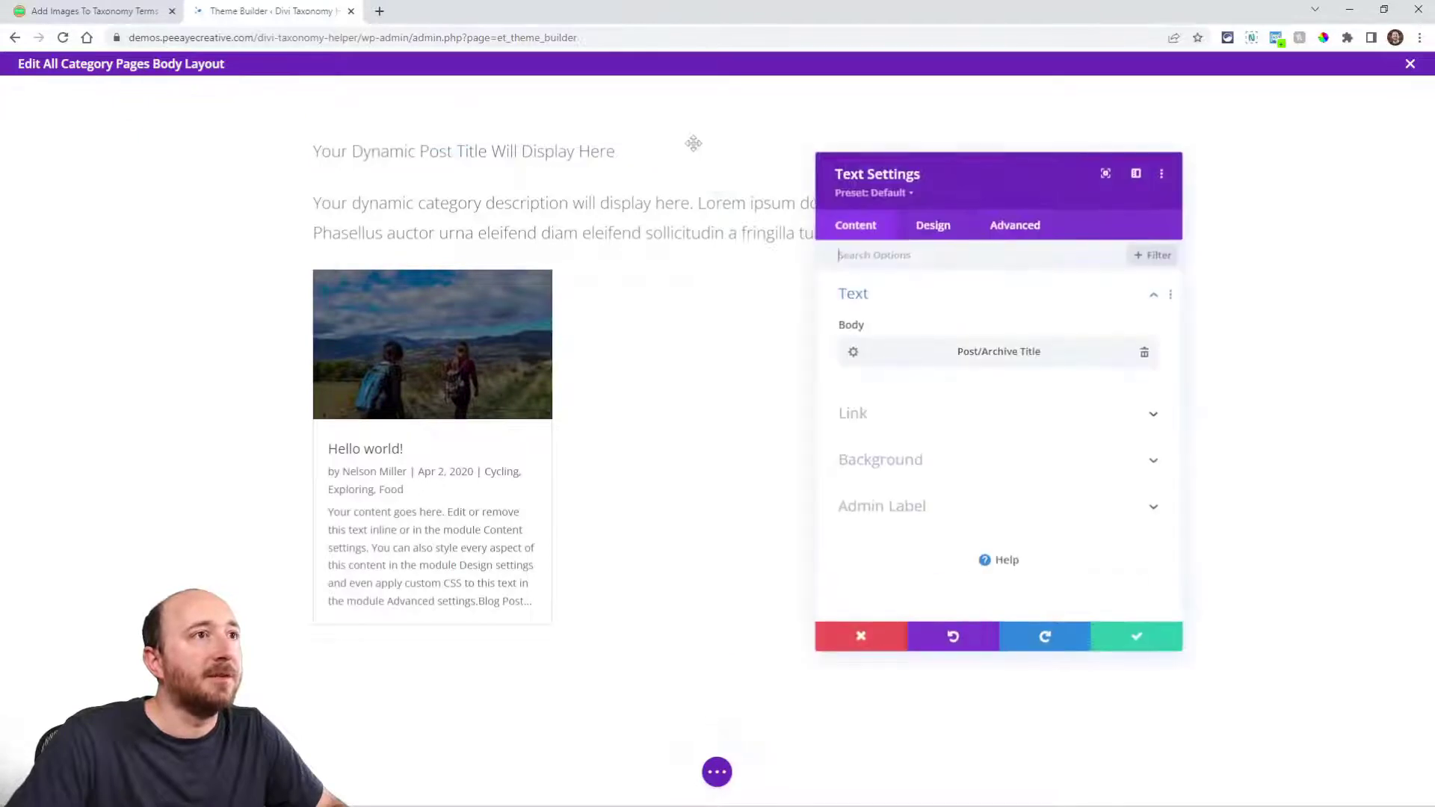
left_click(914, 232)
left_click(877, 305)
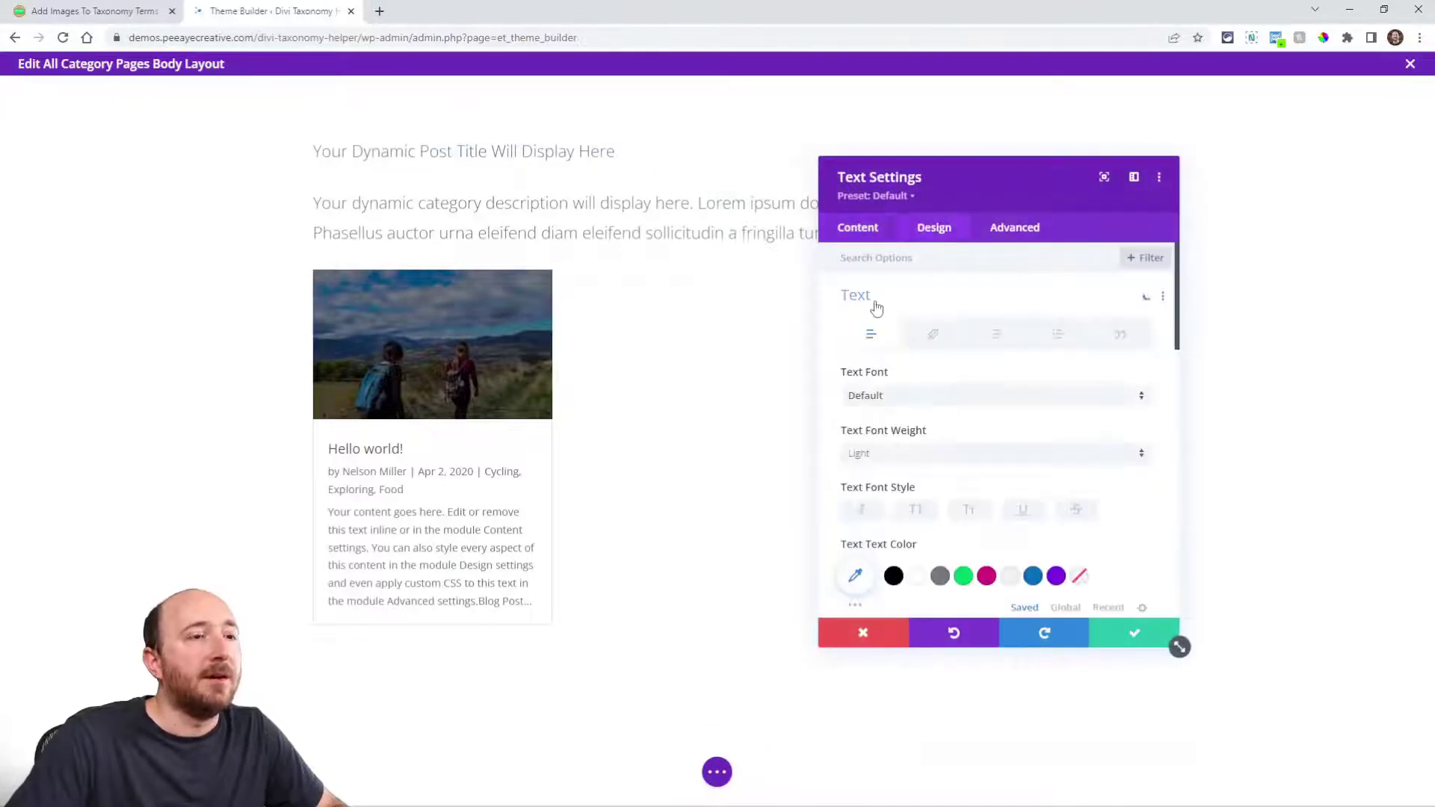
left_click(900, 455)
left_click(889, 568)
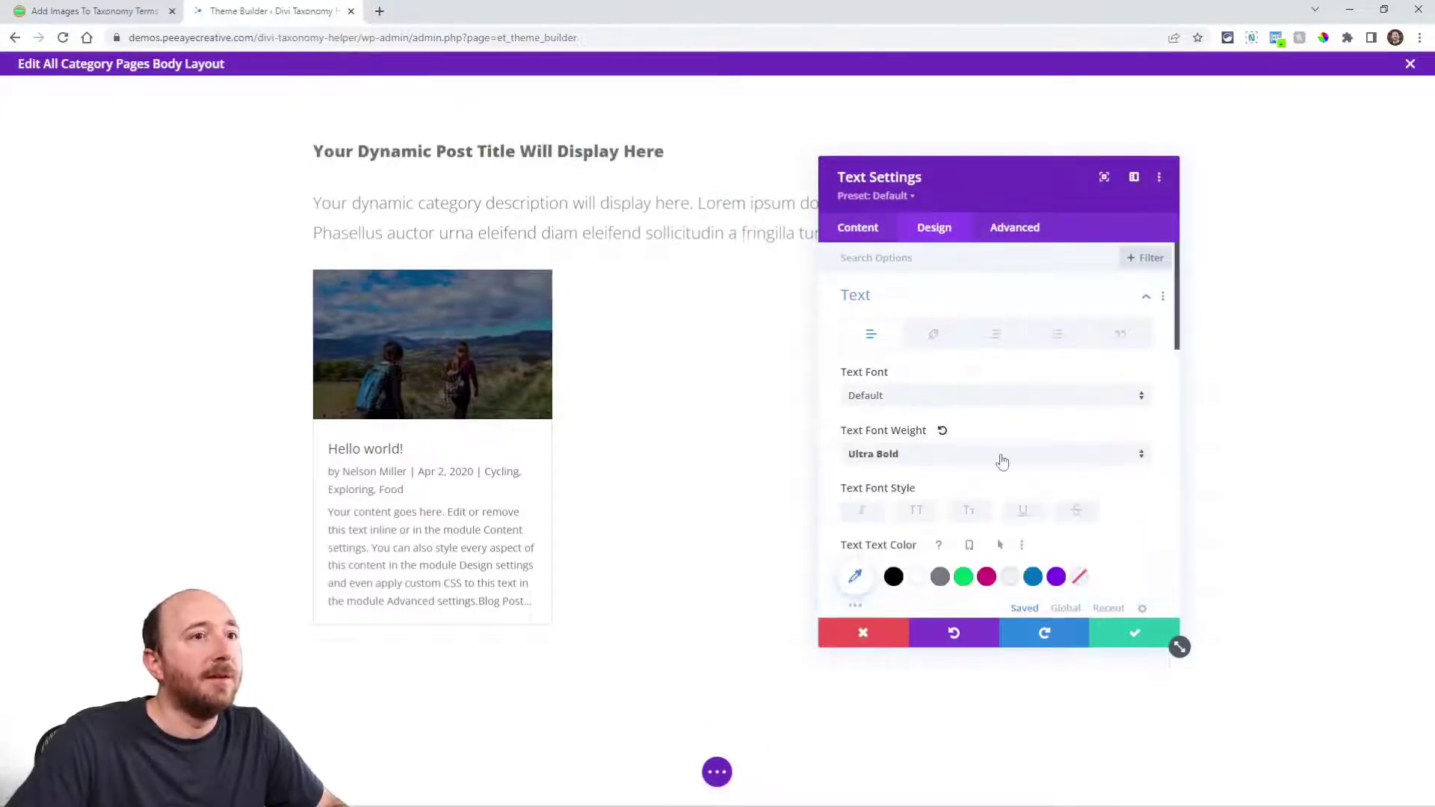
scroll(999, 461, "down", 3)
left_click(1124, 641)
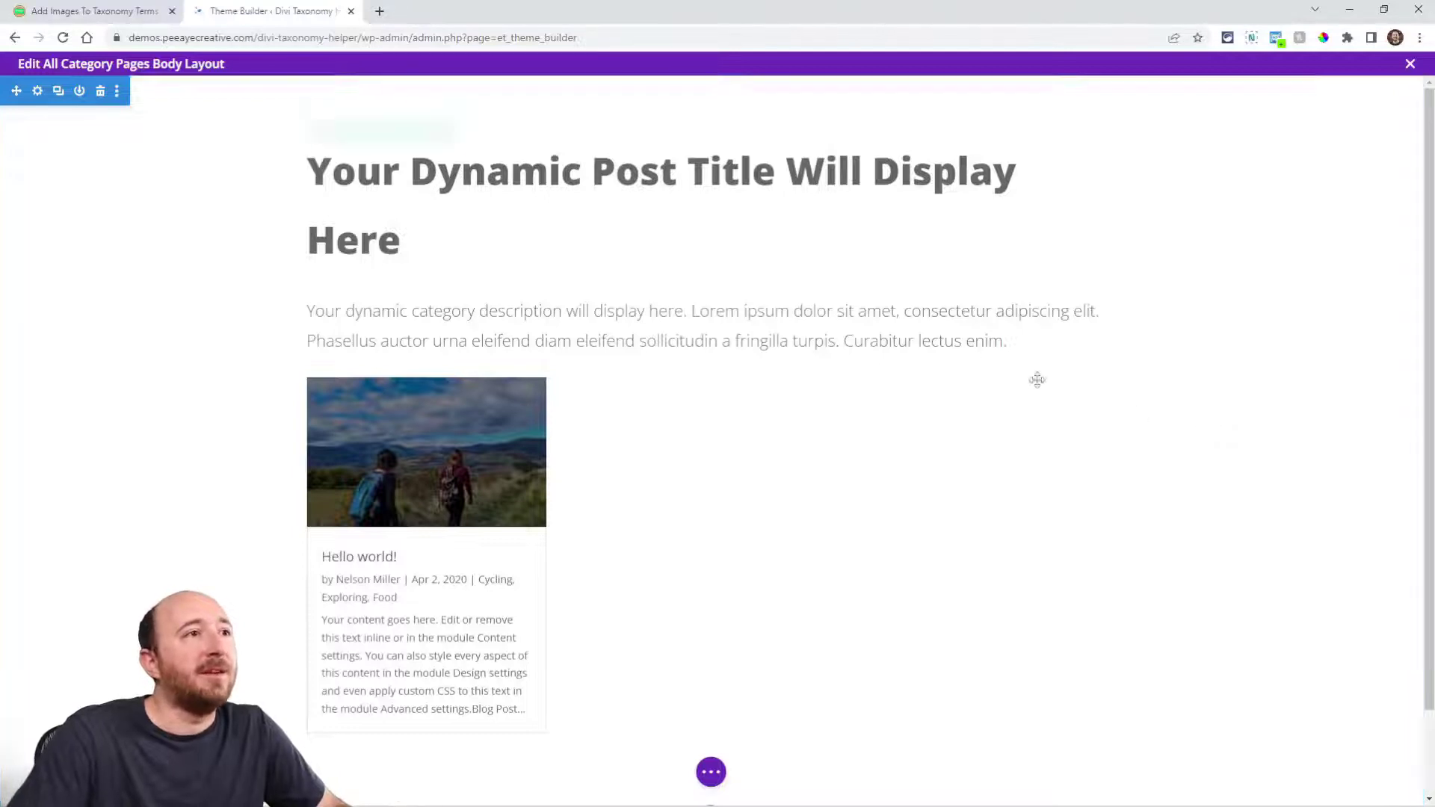
Step: Insert an Image module below the title using the dynamic Featured Image as its source
mouse_move(710, 248)
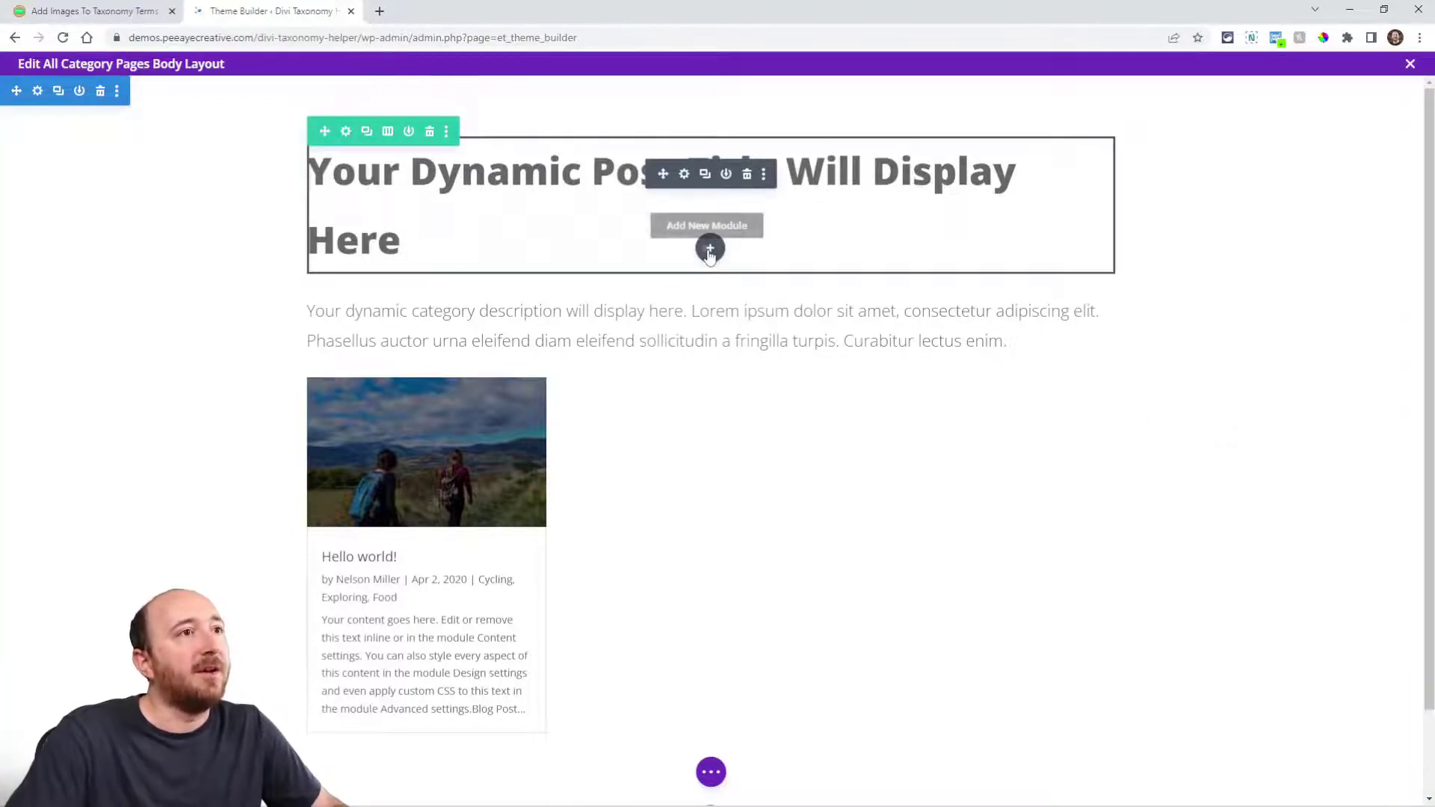
left_click(709, 250)
type("im")
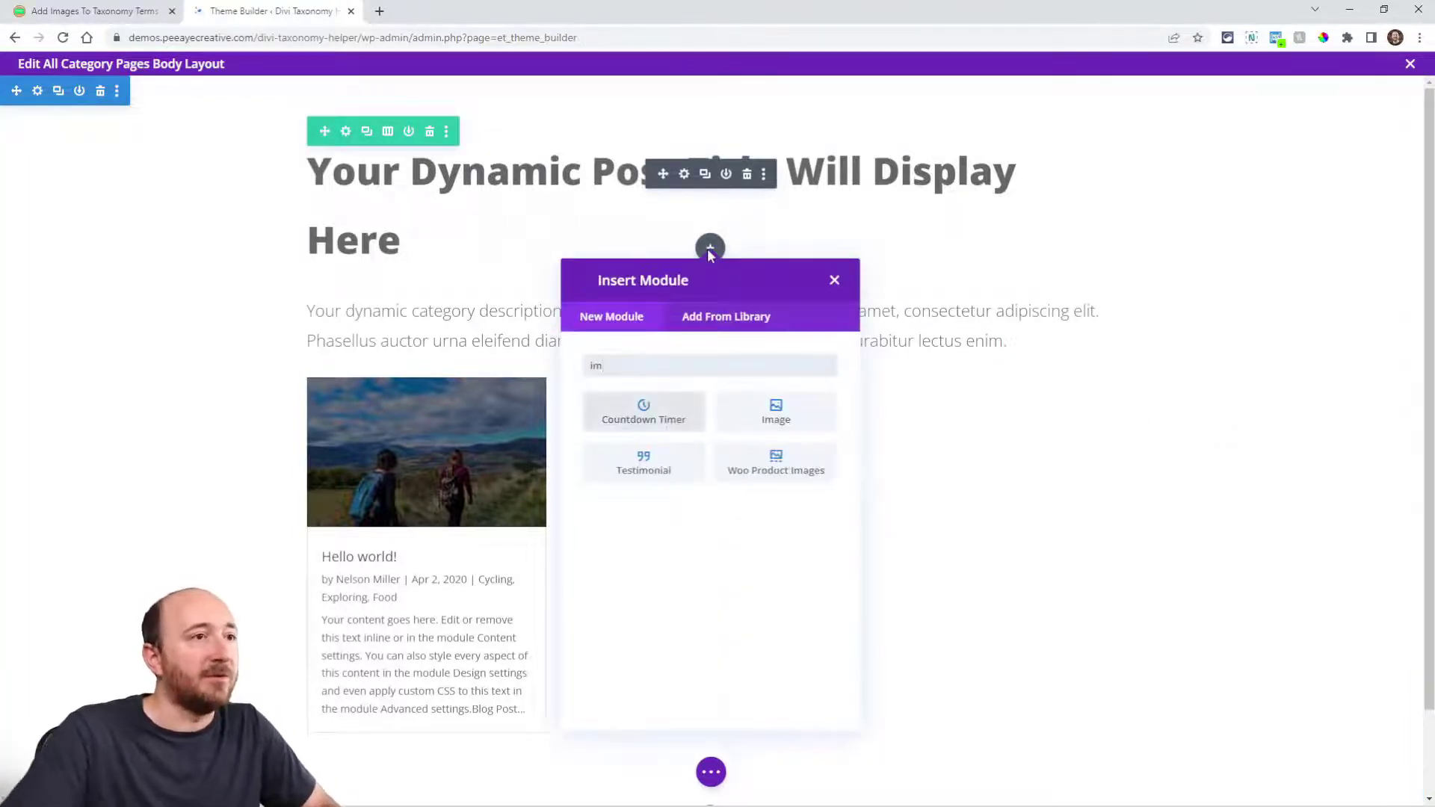
left_click(764, 411)
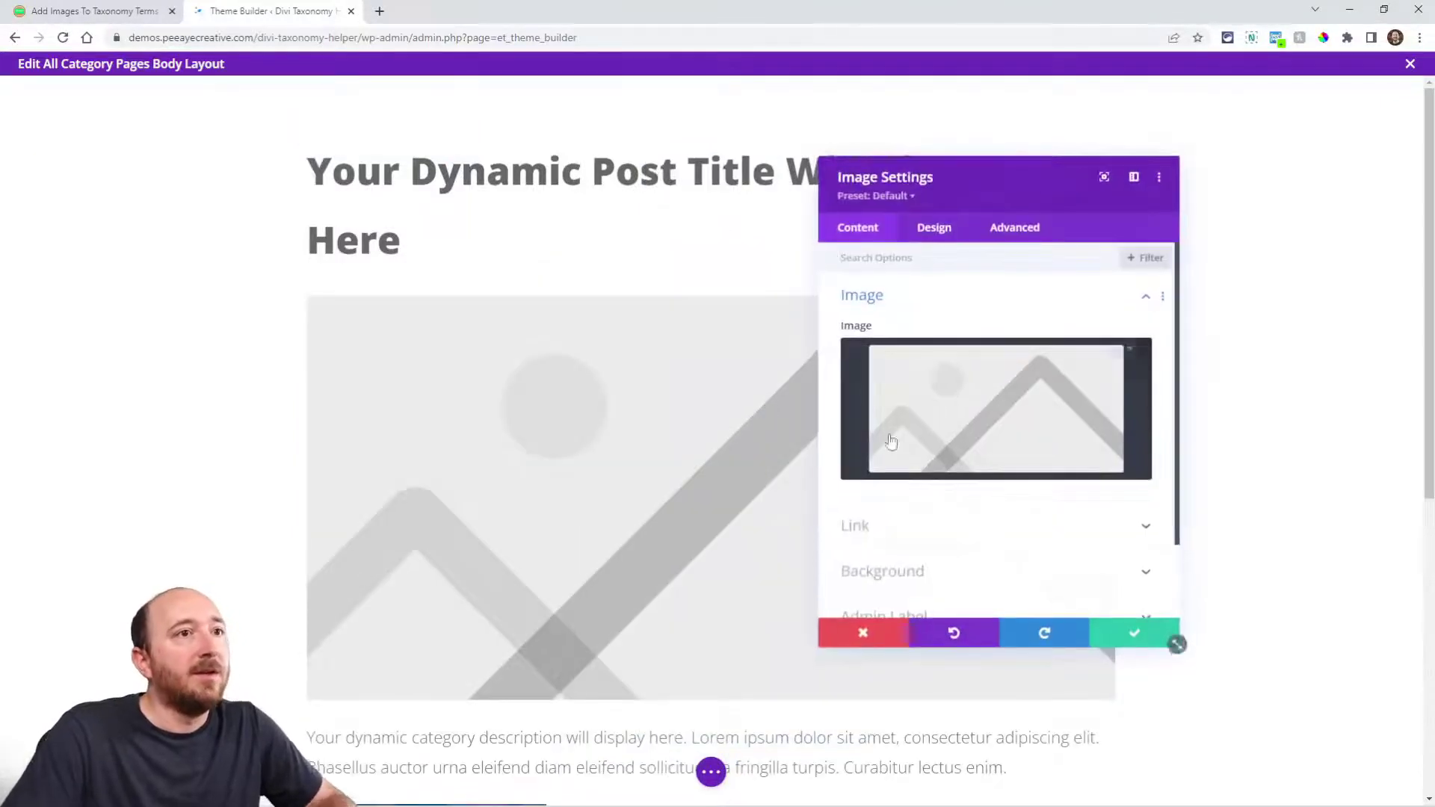
left_click(1109, 360)
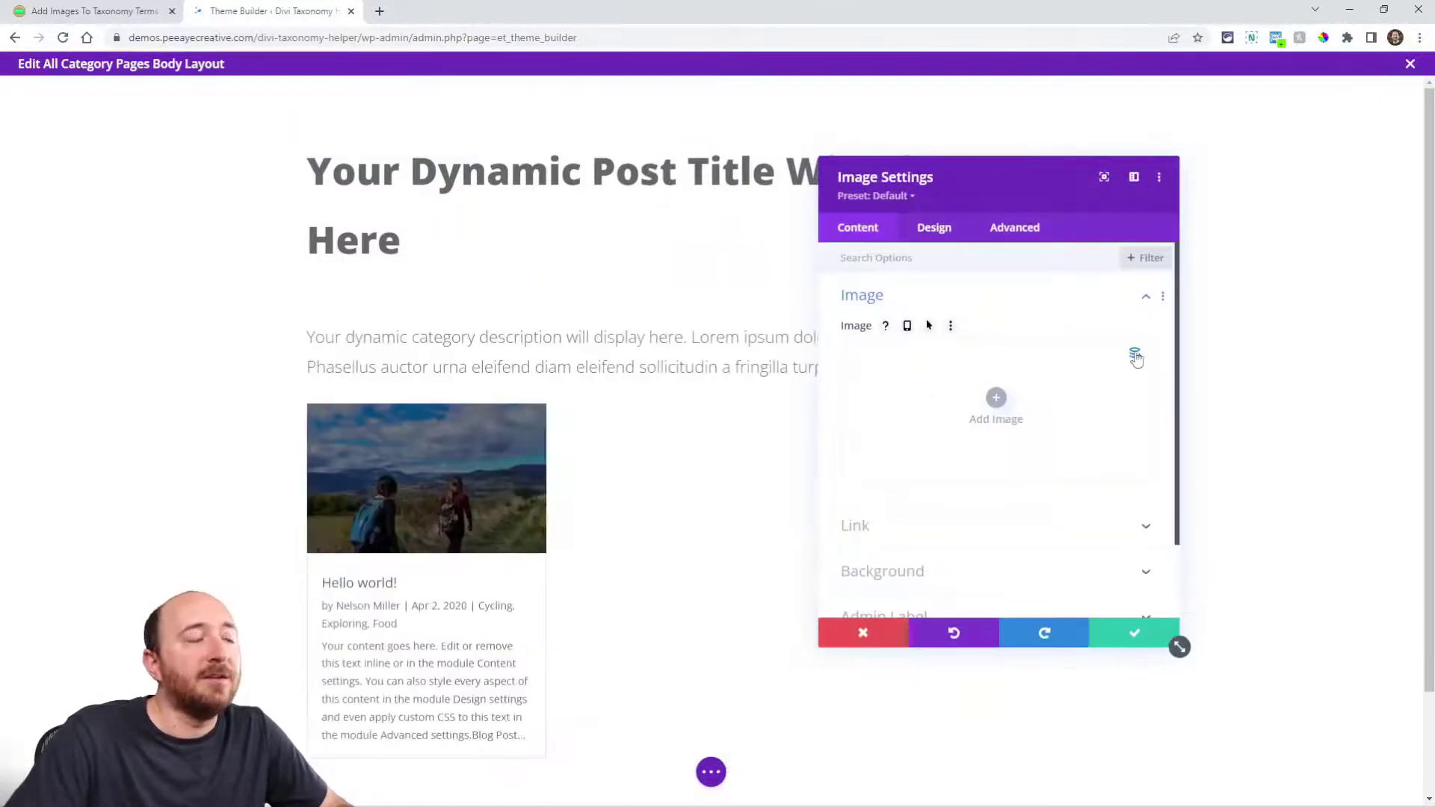
left_click(1136, 357)
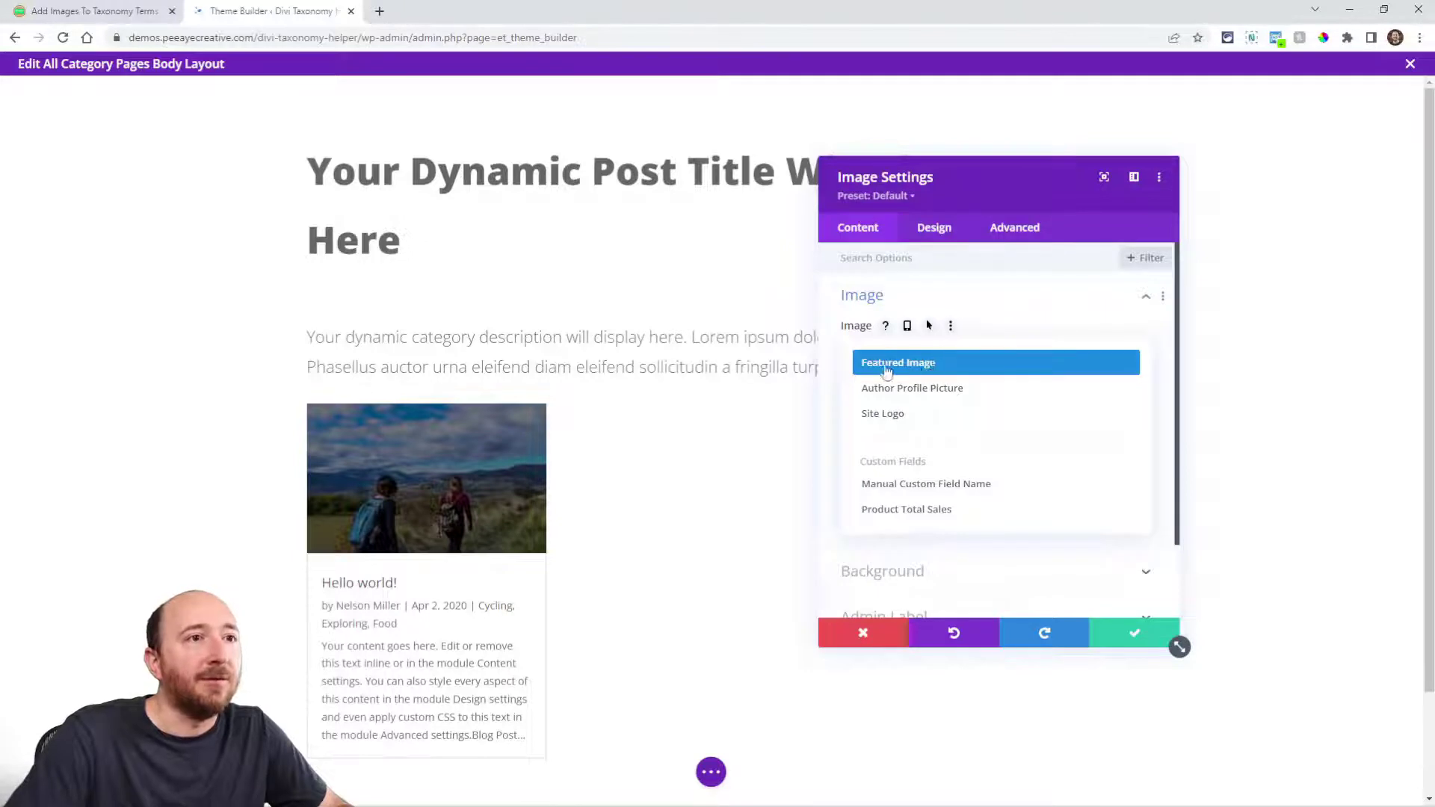
left_click(924, 365)
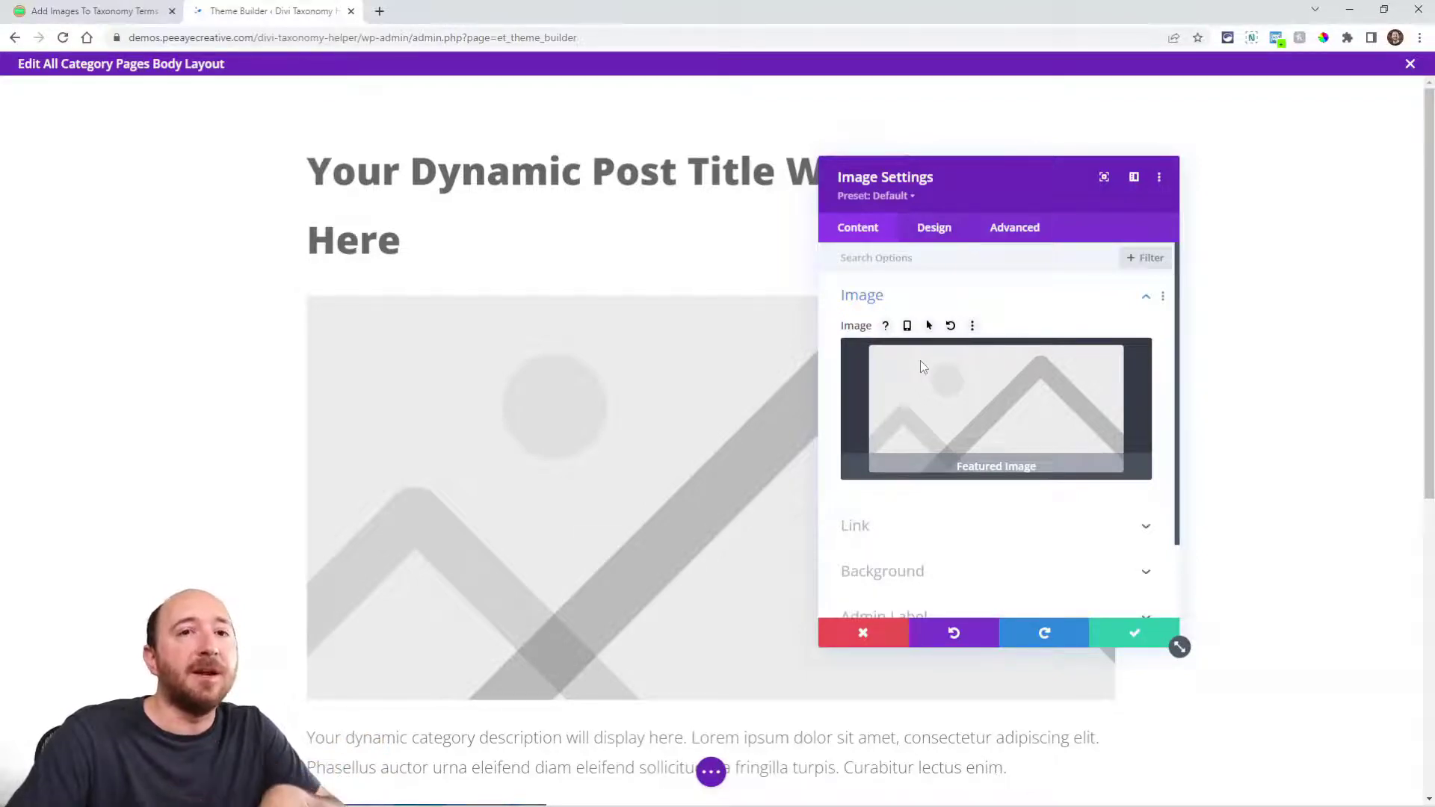
mouse_move(942, 389)
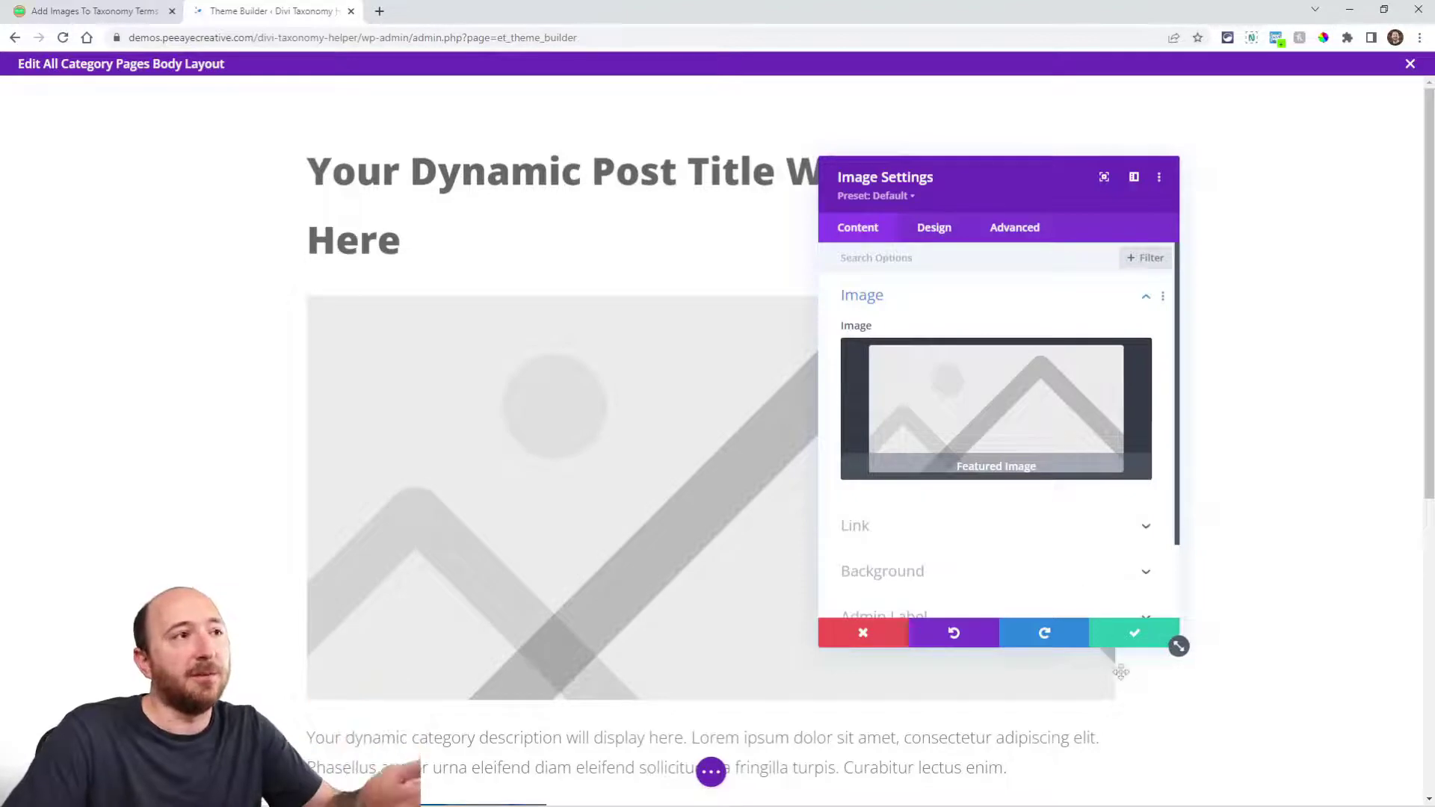
left_click(1129, 632)
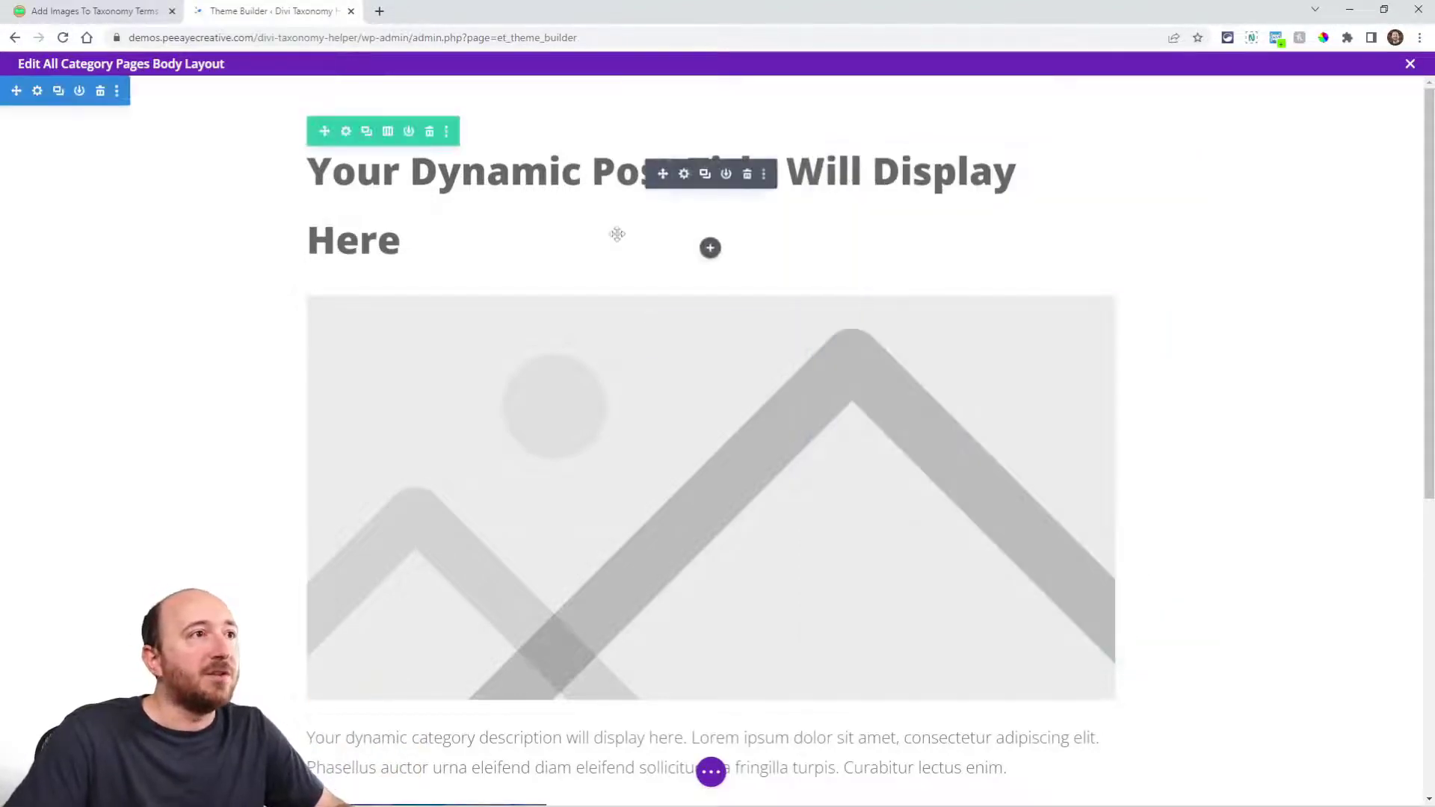
scroll(603, 577, "down", 2)
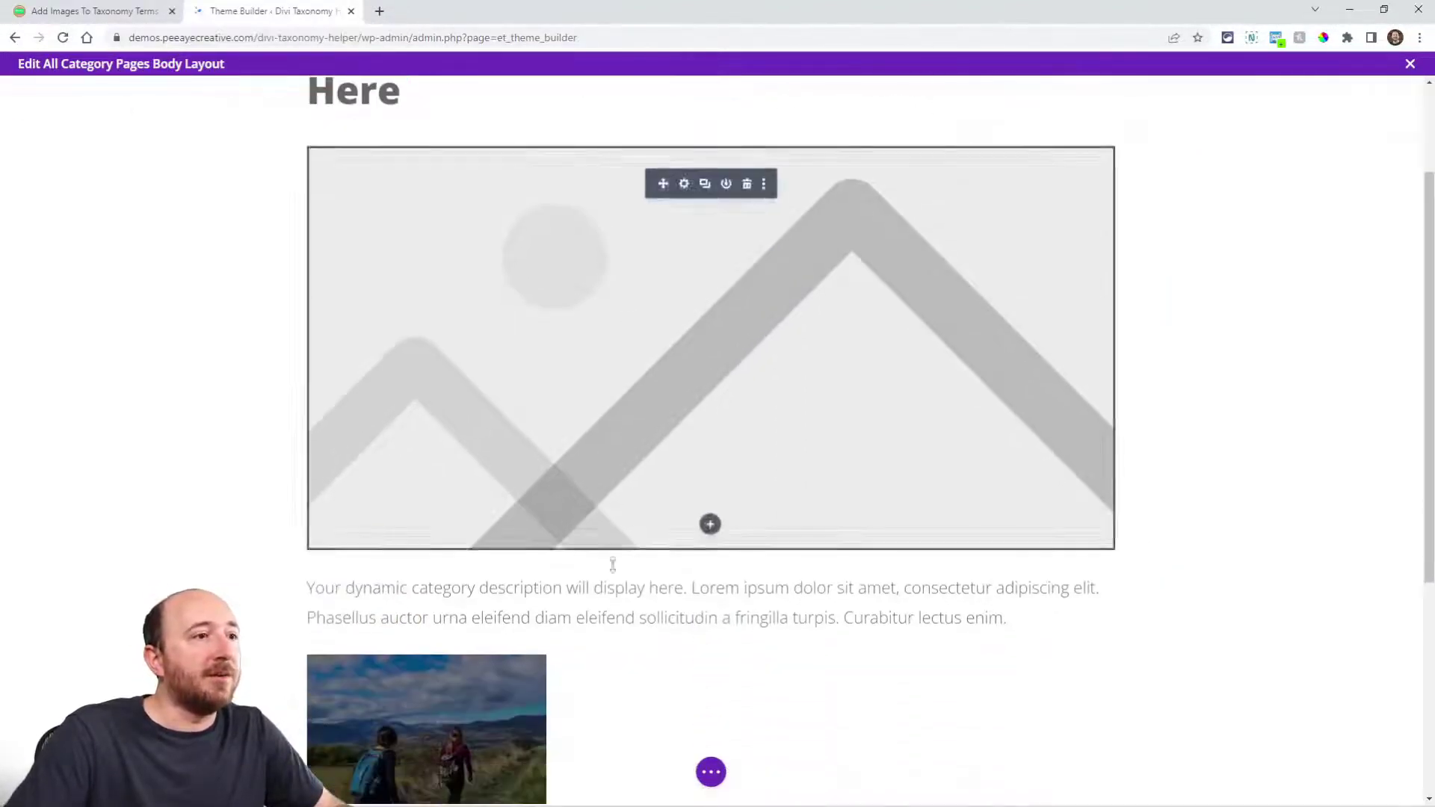
scroll(654, 600, "down", 2)
scroll(673, 658, "up", 3)
scroll(567, 255, "up", 1)
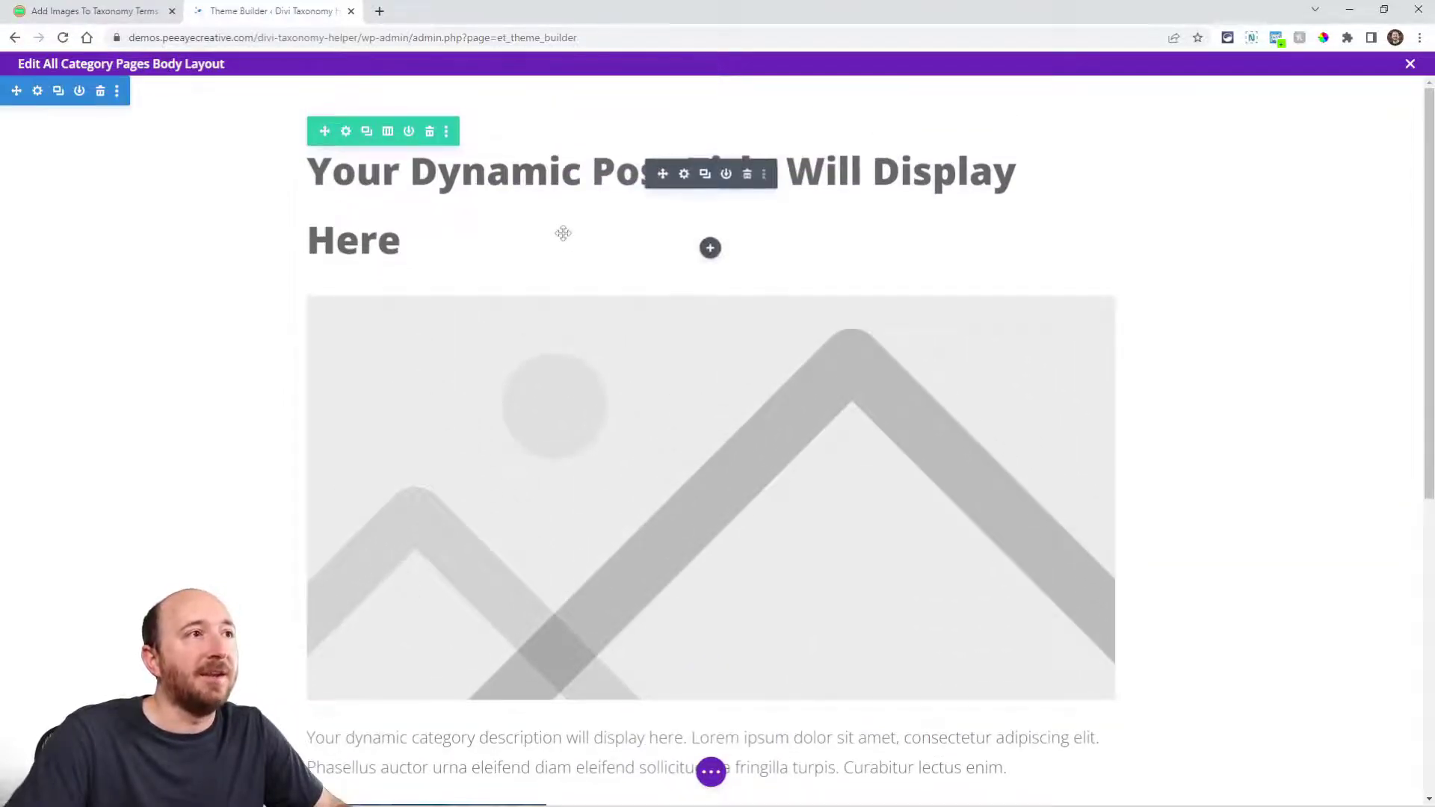
left_click(37, 92)
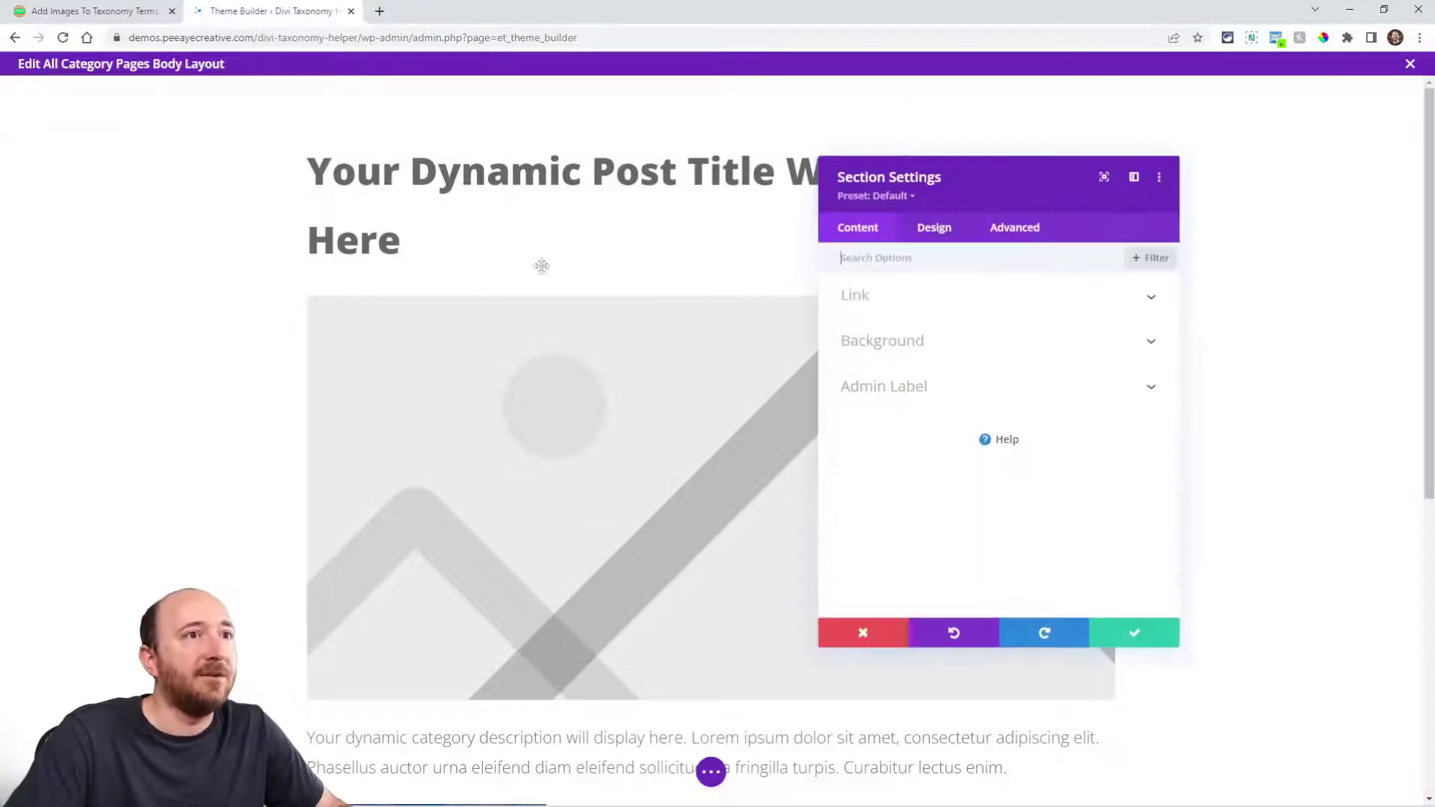
left_click(886, 350)
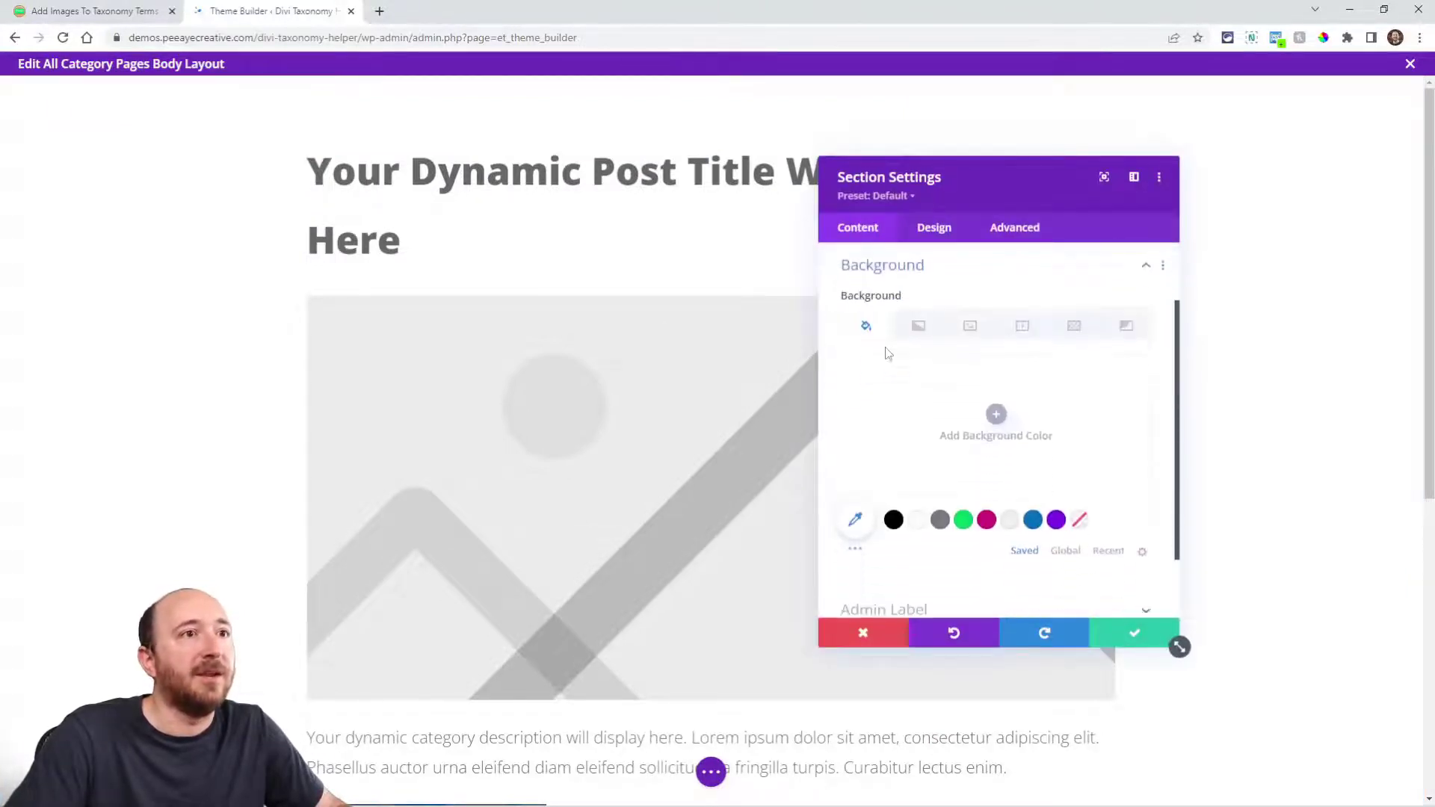
left_click(969, 326)
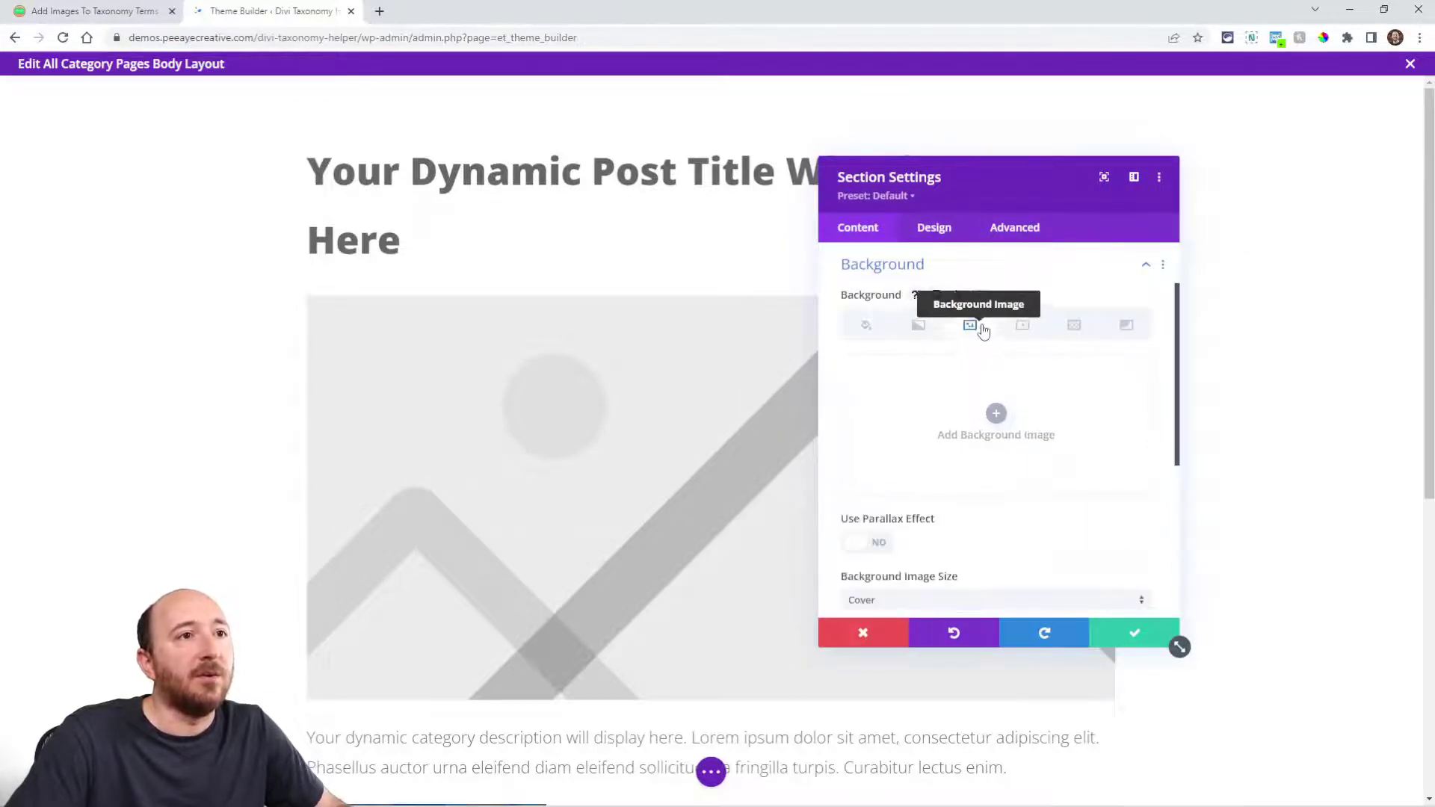
left_click(1134, 374)
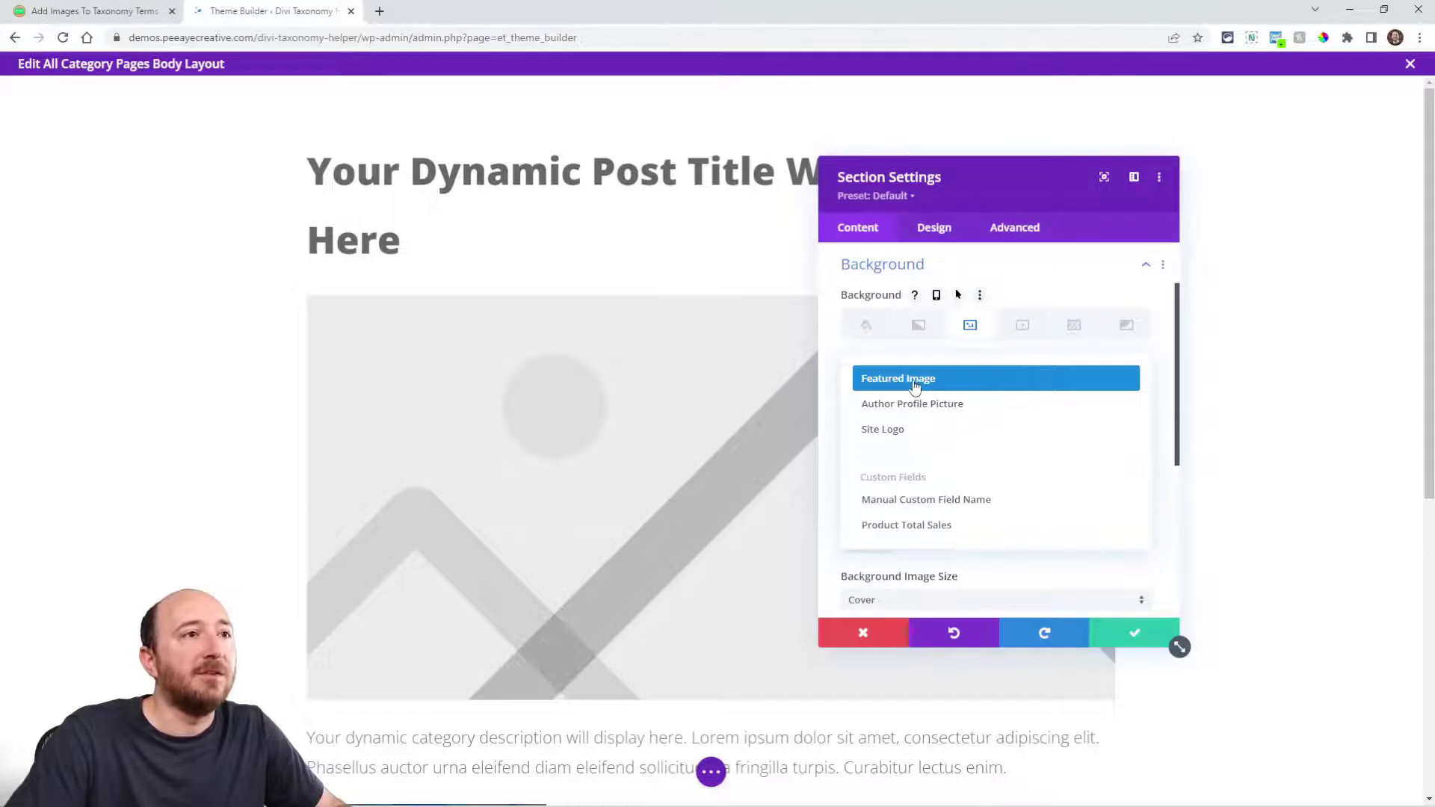
left_click(833, 344)
left_click(863, 634)
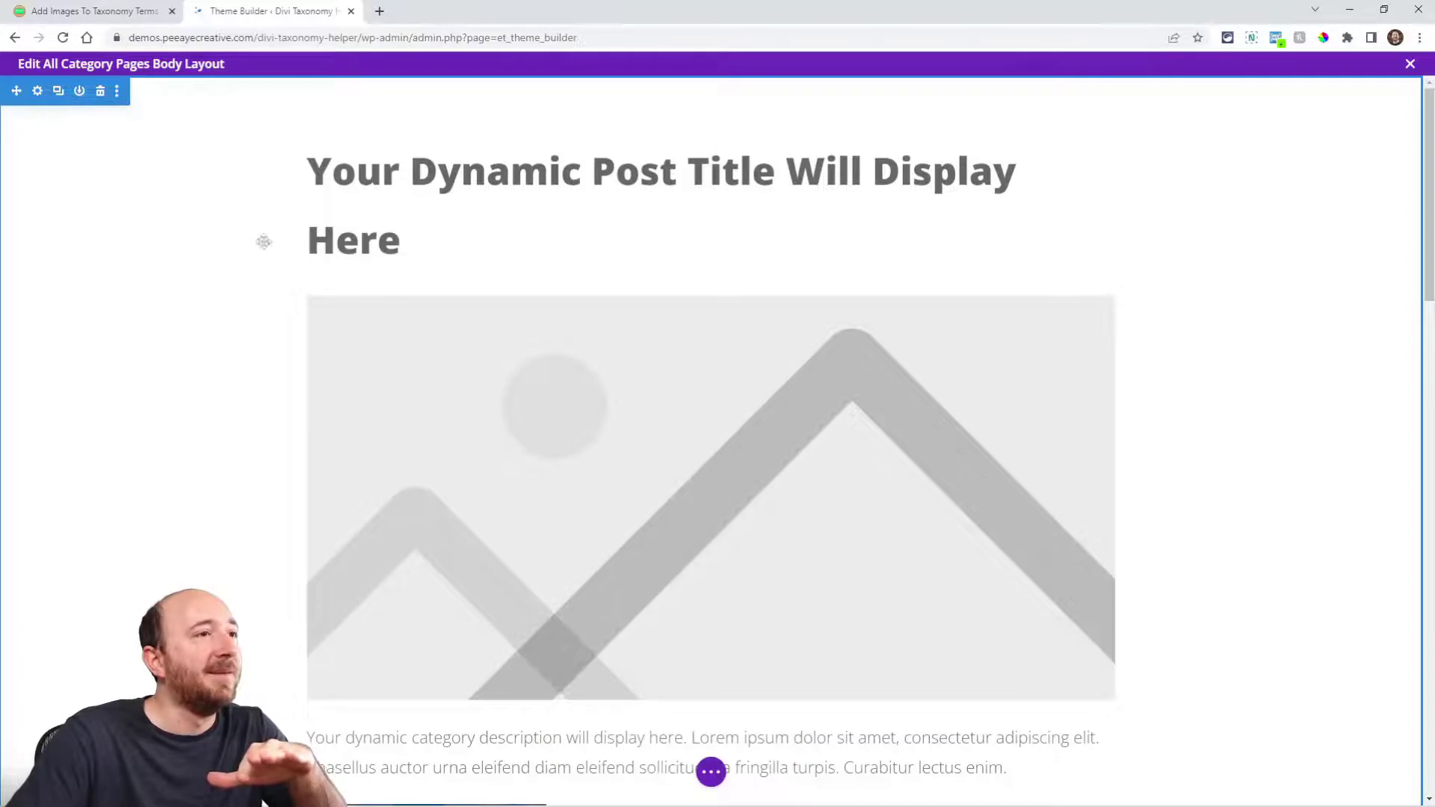
Step: Delete the image module and the blog module from the layout
left_click(747, 336)
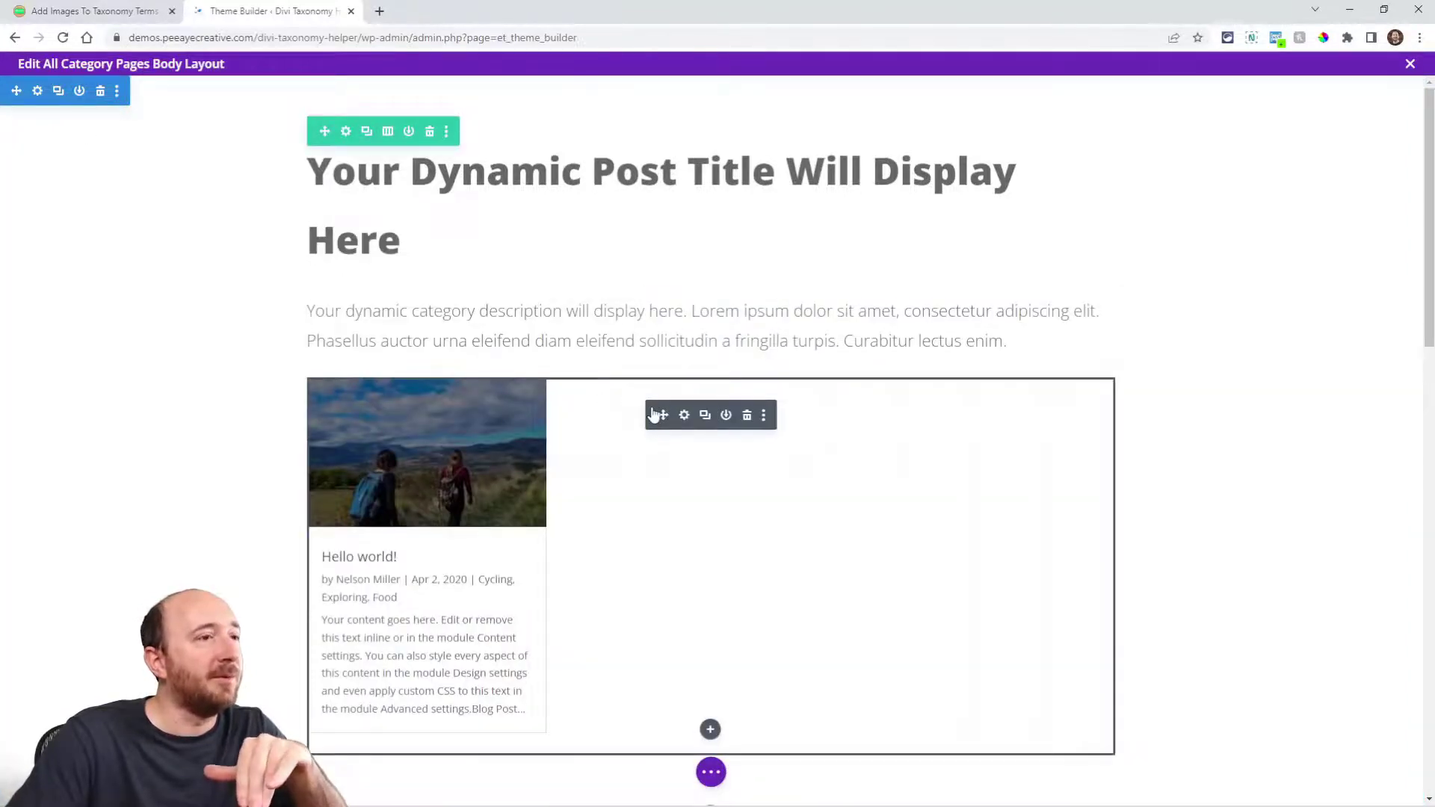
left_click_drag(654, 415, 673, 378)
left_click(747, 267)
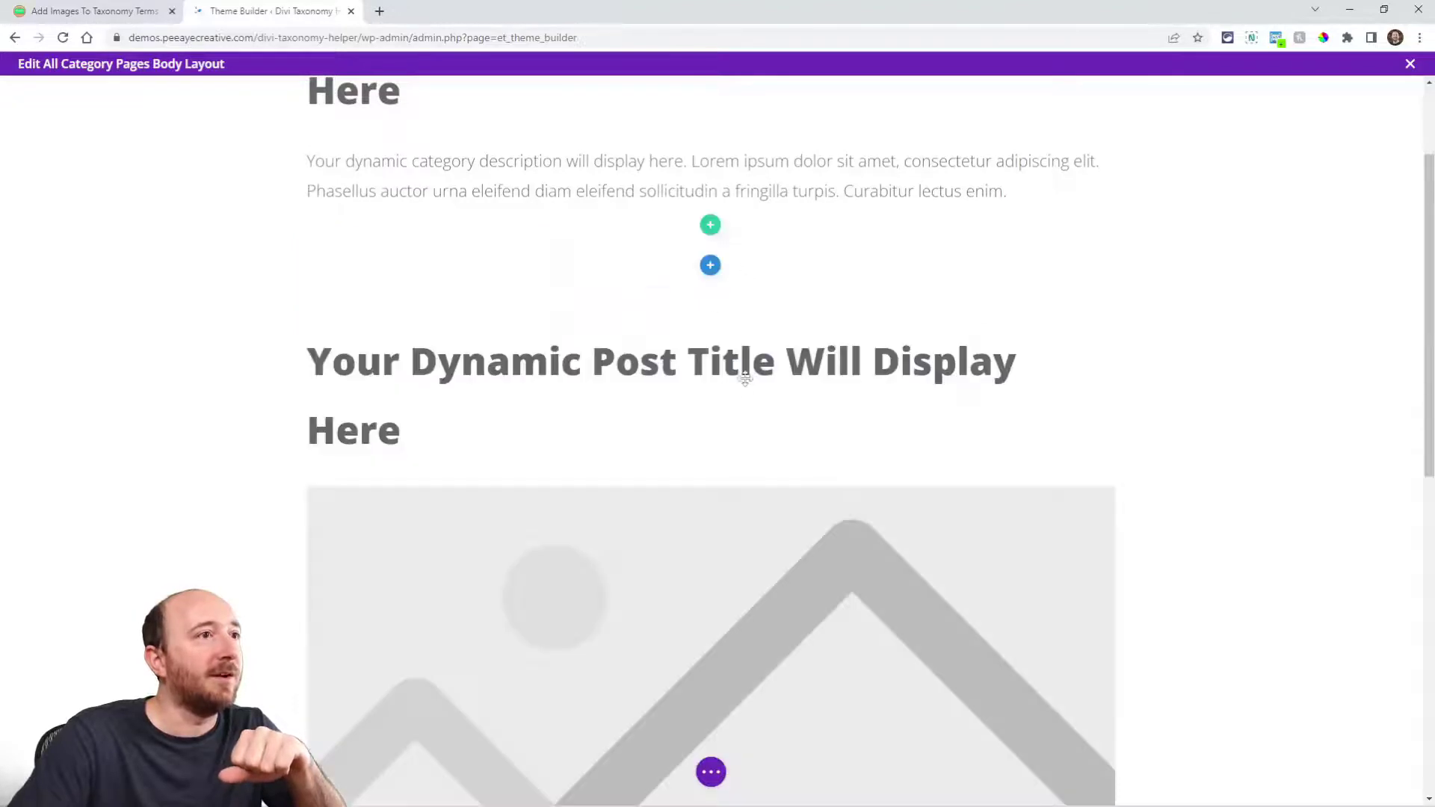
scroll(653, 411, "up", 2)
Step: Set the section's background image to the dynamic Featured Image
left_click(38, 91)
left_click(920, 350)
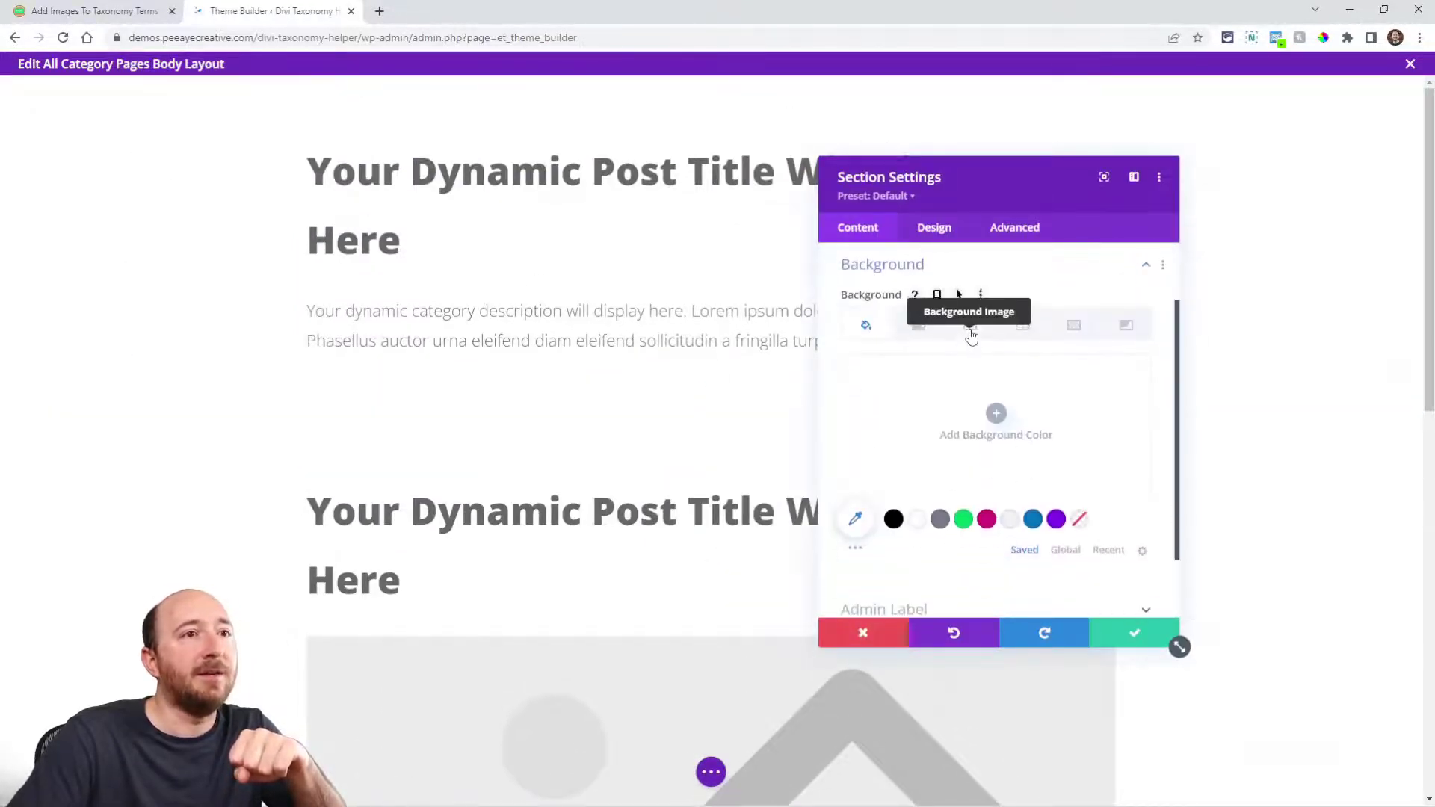
left_click(970, 326)
left_click(1138, 376)
left_click(891, 378)
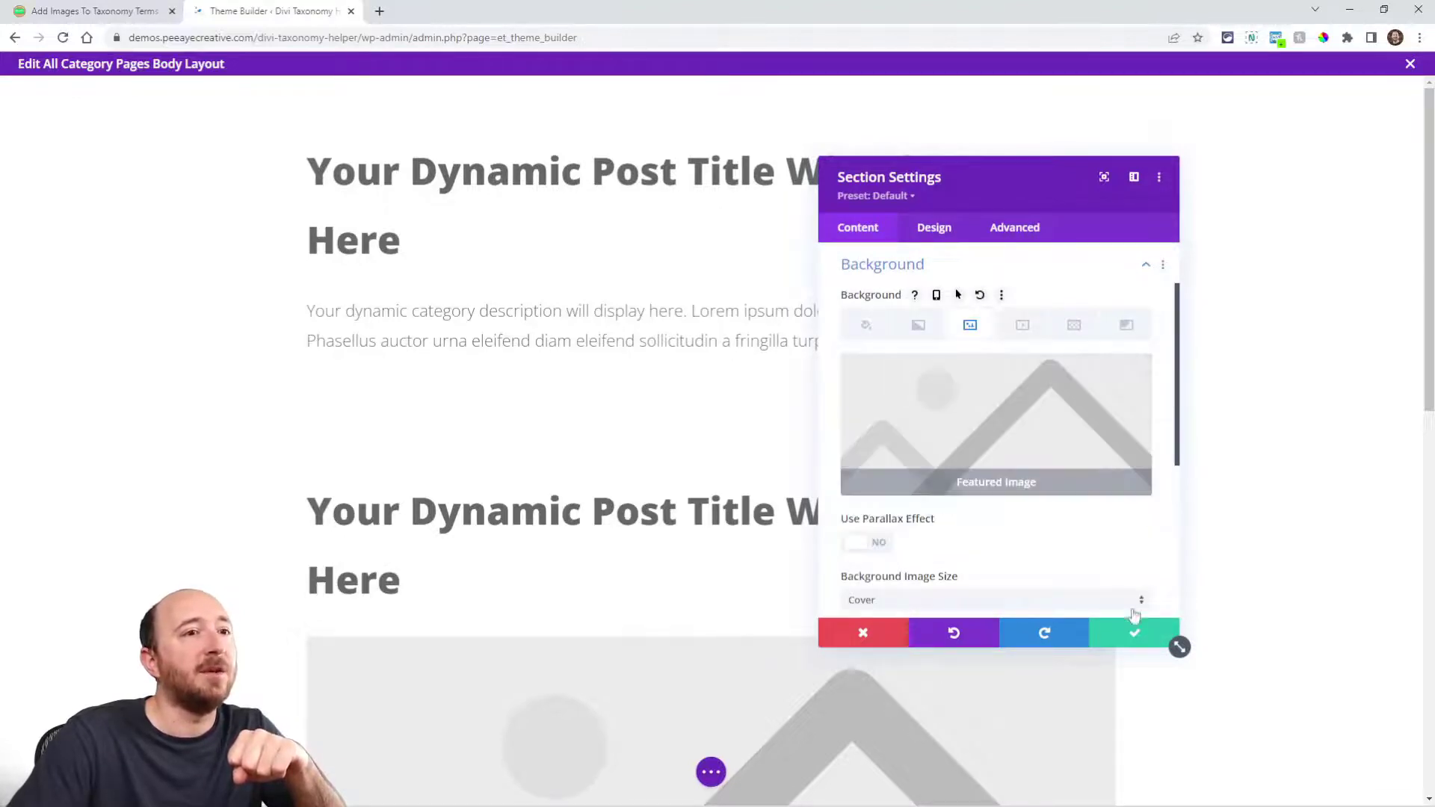
left_click(1135, 634)
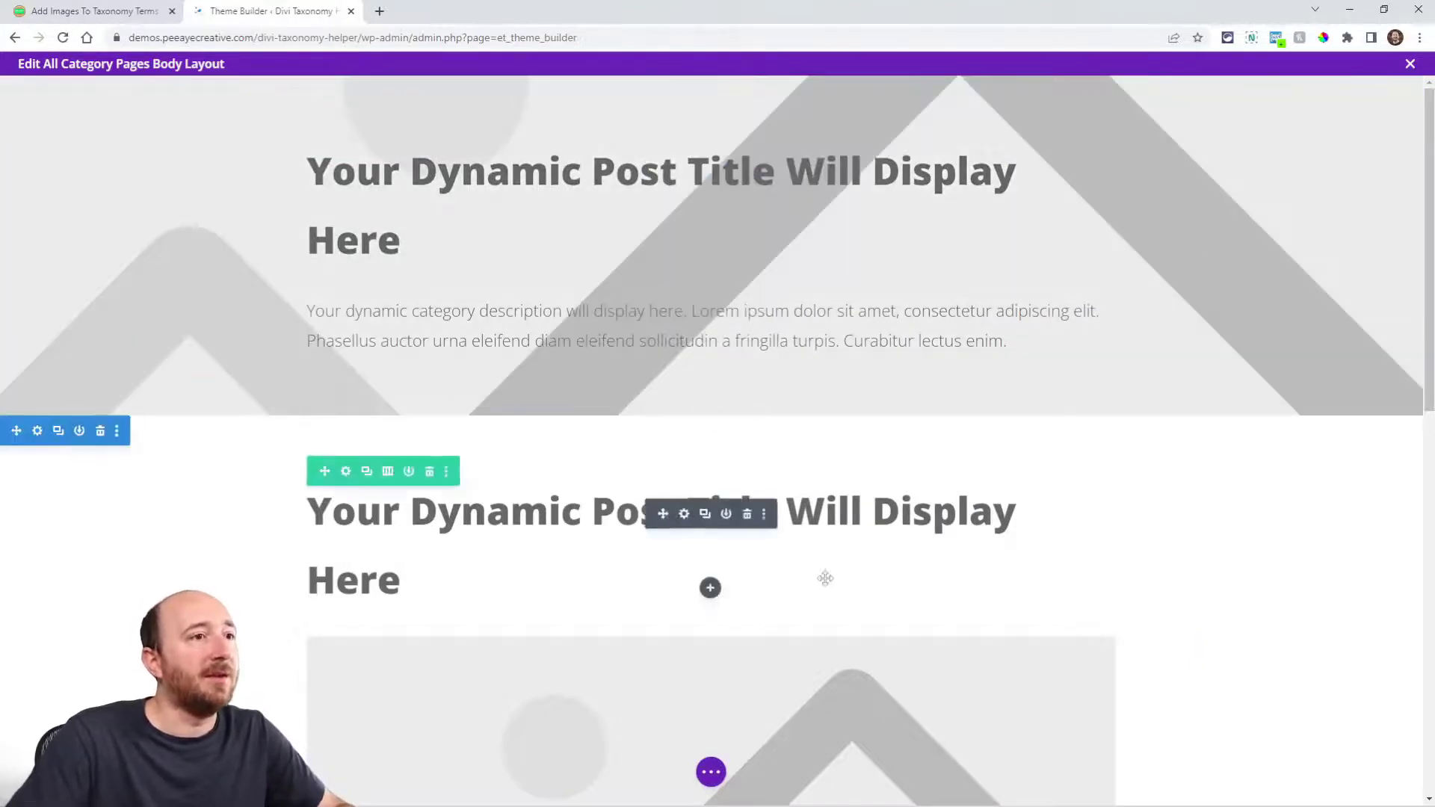
Step: Save the template, then view the Cycling category page from Posts > Categories
left_click(711, 772)
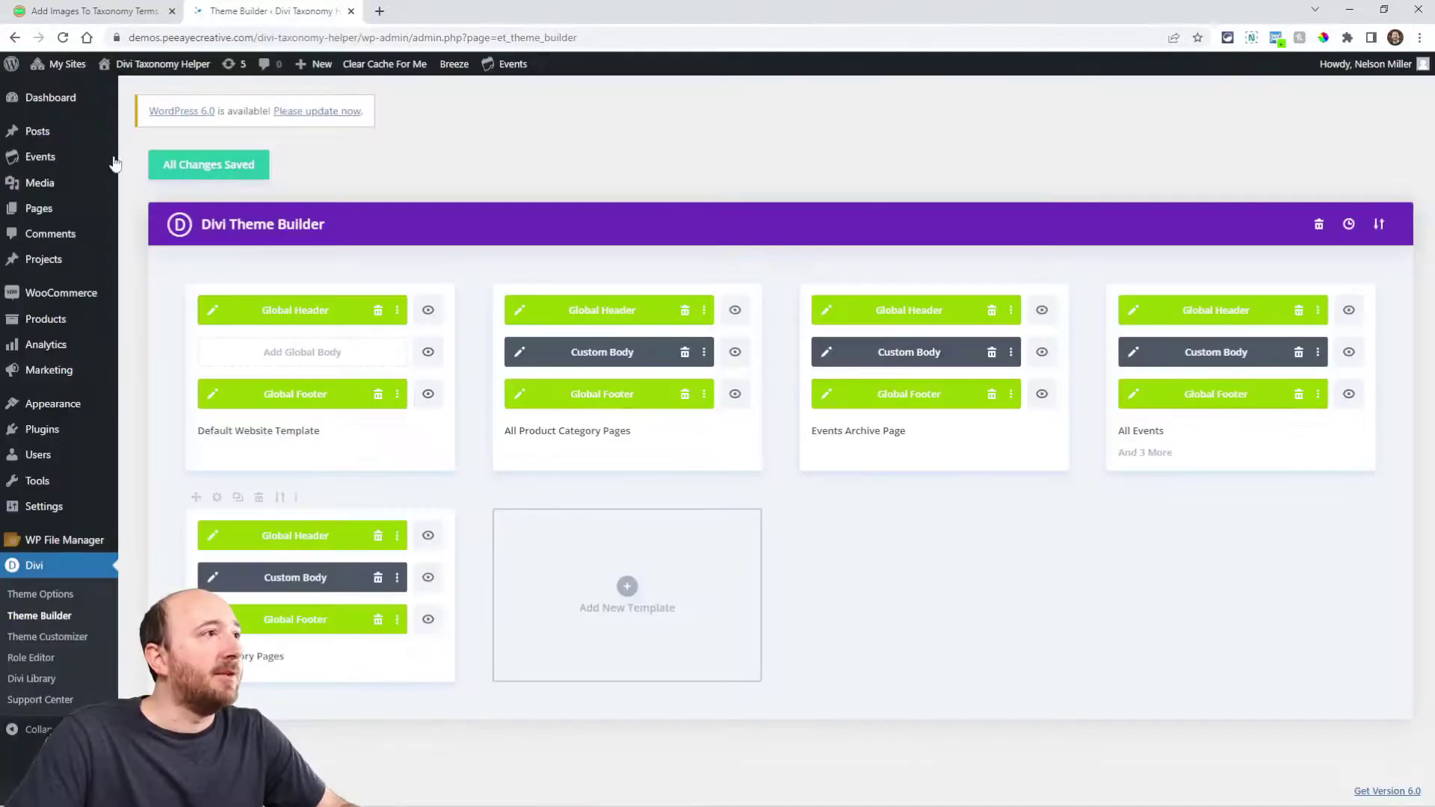
mouse_move(41, 159)
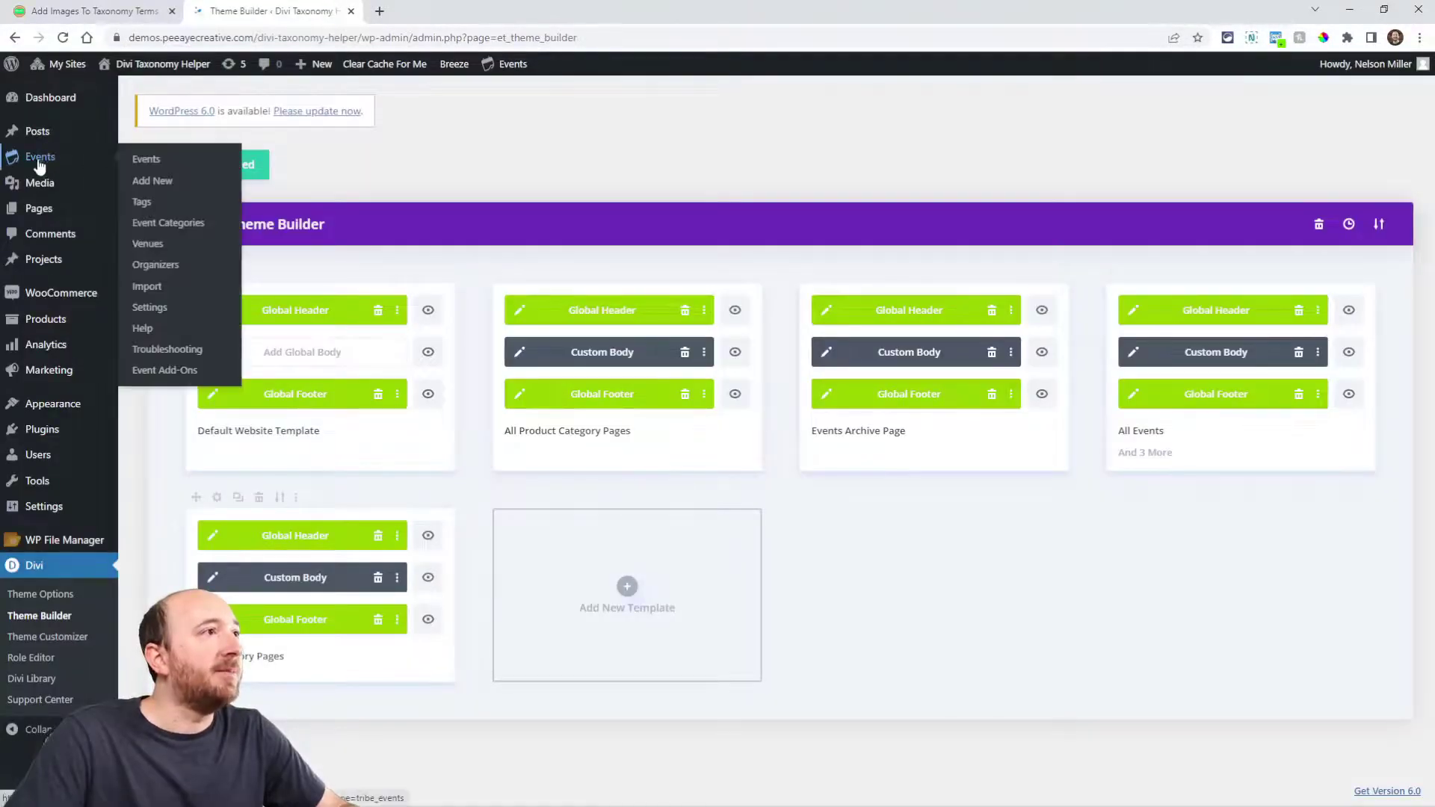
mouse_move(38, 133)
left_click(149, 181)
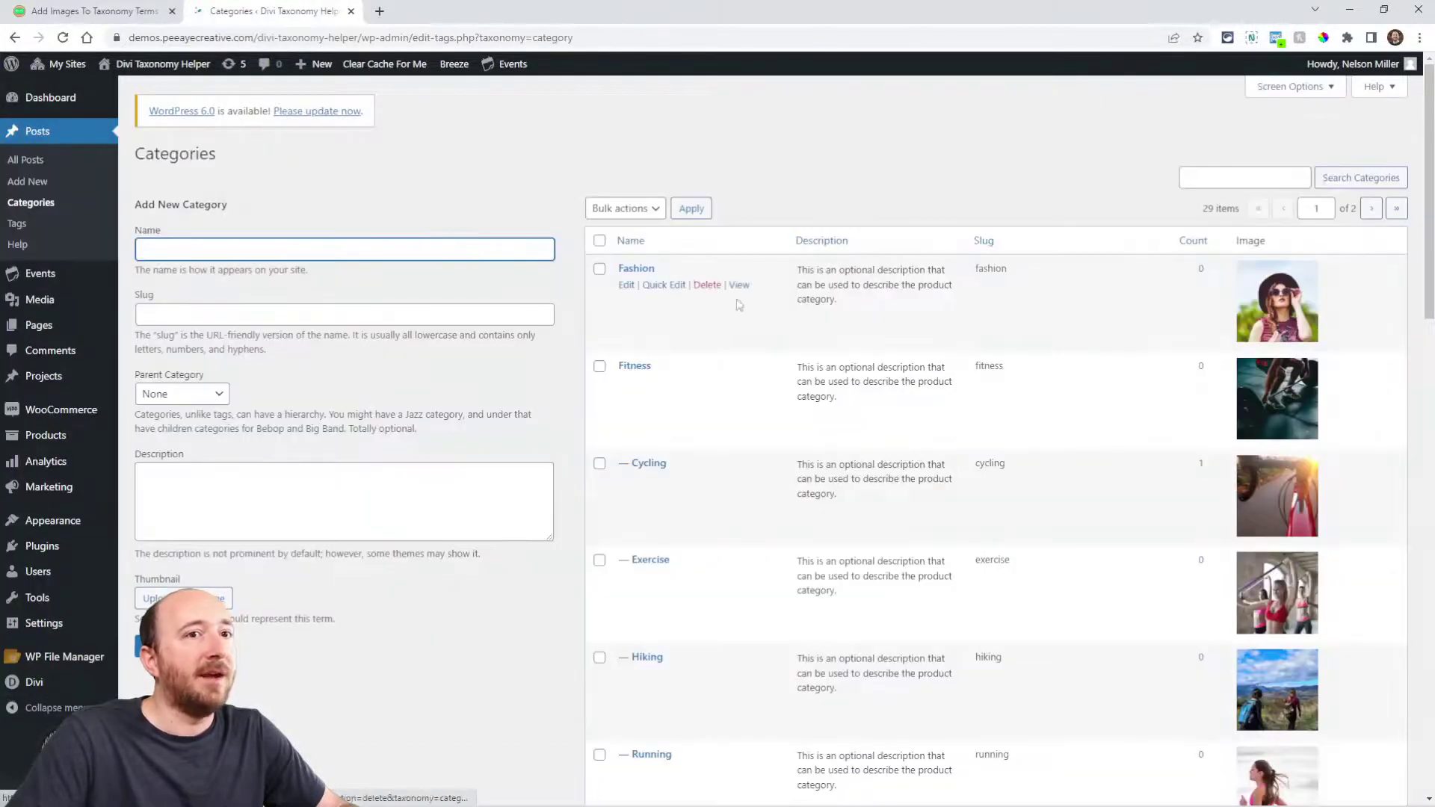
scroll(1172, 454, "down", 3)
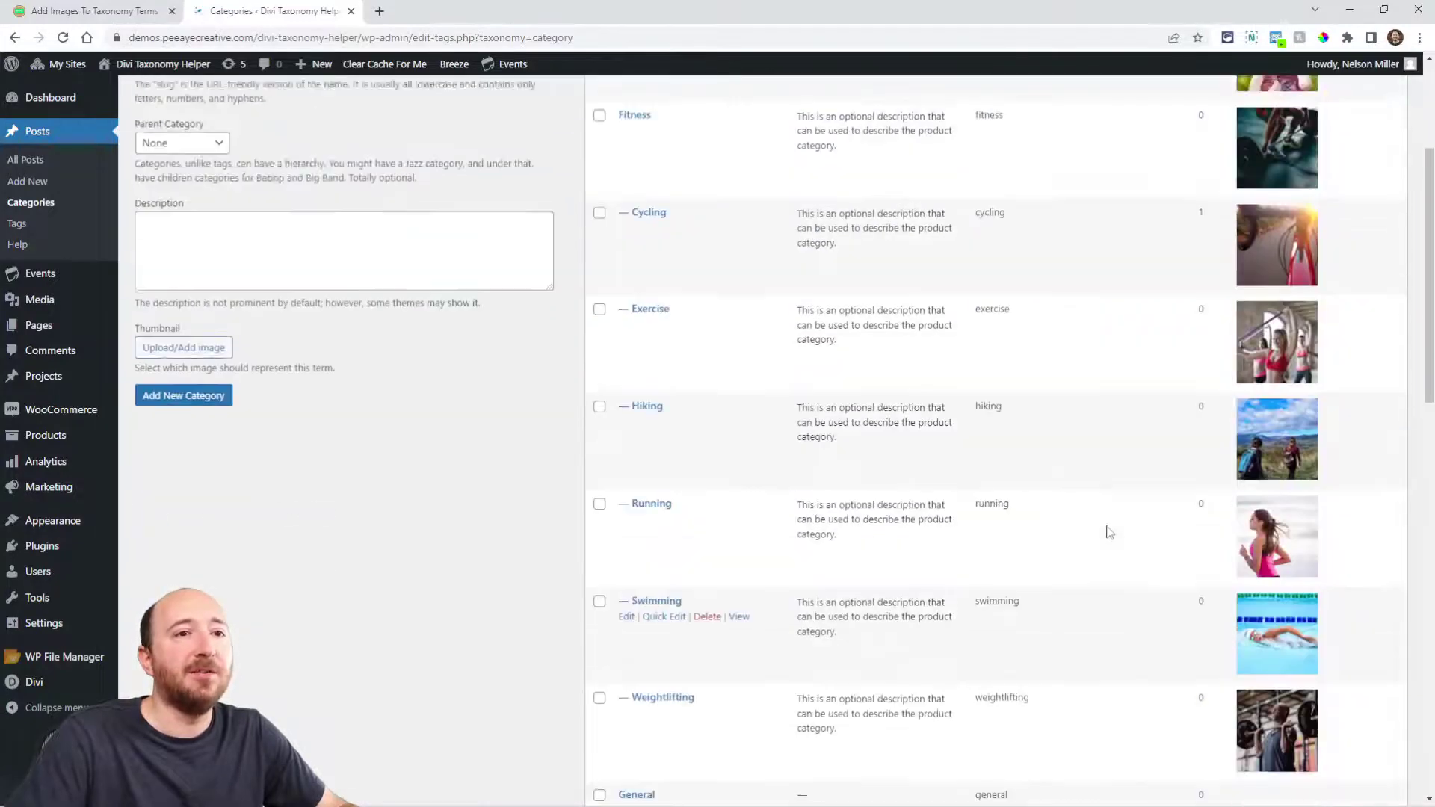
scroll(1220, 422, "up", 2)
left_click(739, 404)
Step: Inspect the Cycling hero text over its category image, then open Categories admin in a new tab
scroll(694, 407, "down", 3)
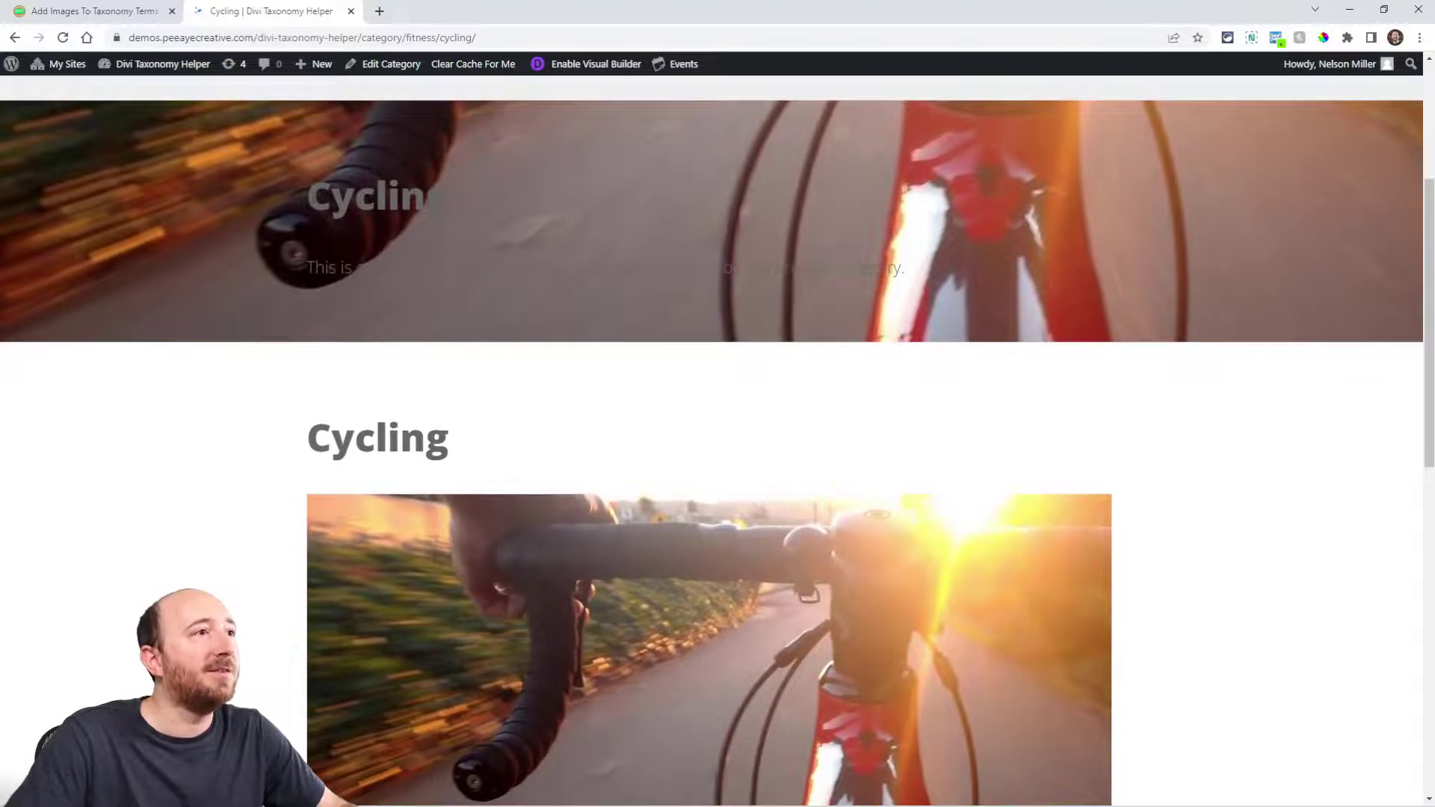
left_click_drag(306, 168, 918, 294)
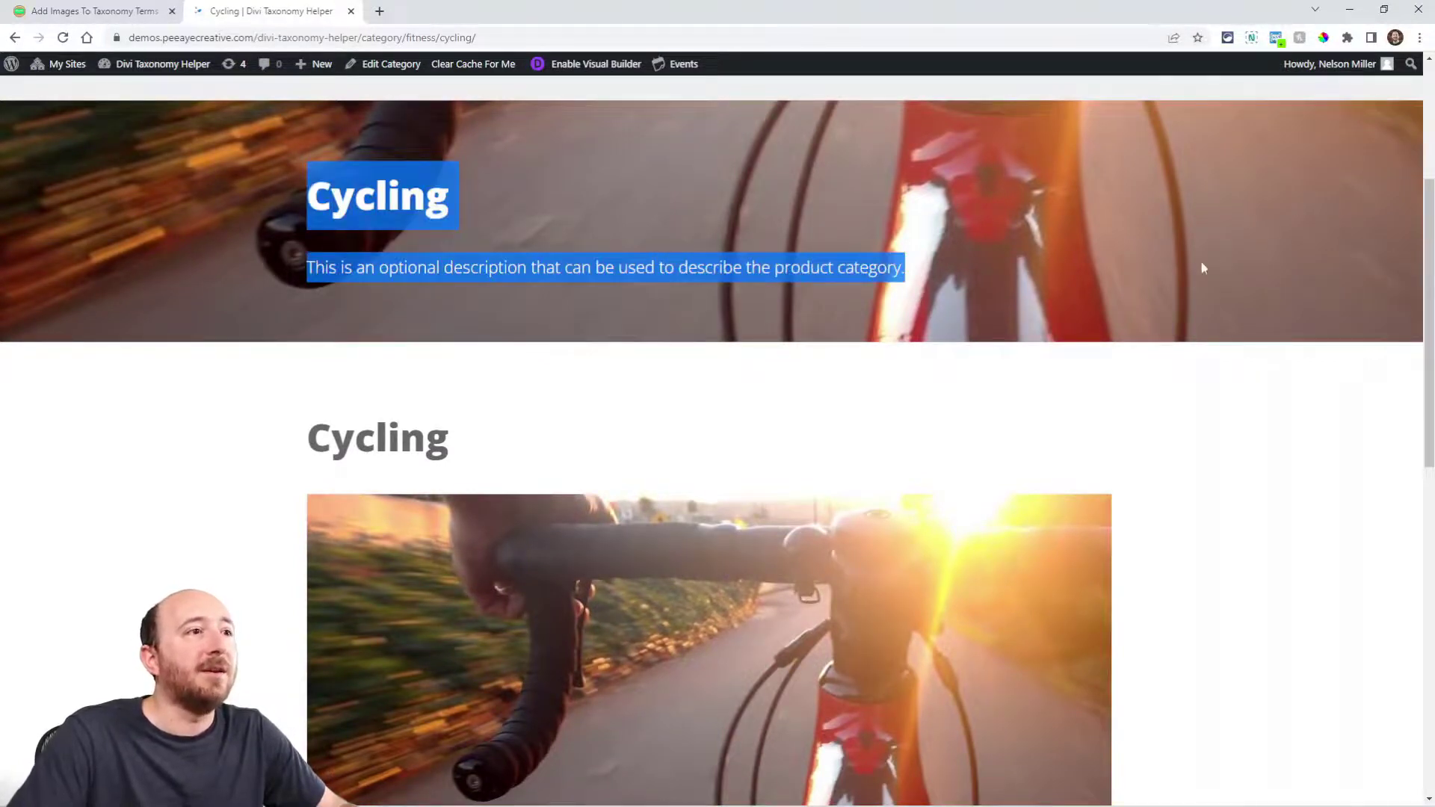
scroll(1223, 247, "up", 3)
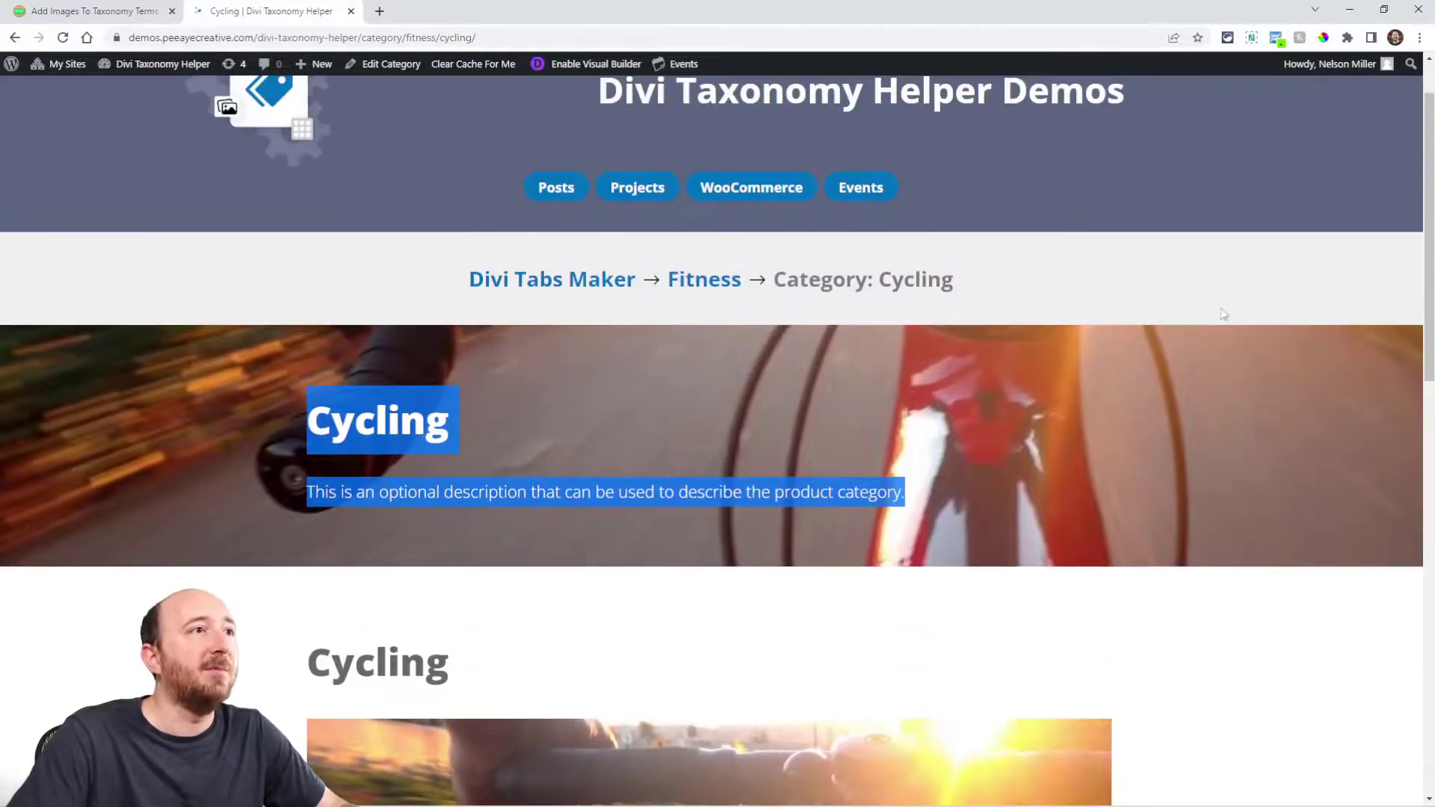
scroll(1071, 294, "down", 2)
mouse_move(118, 73)
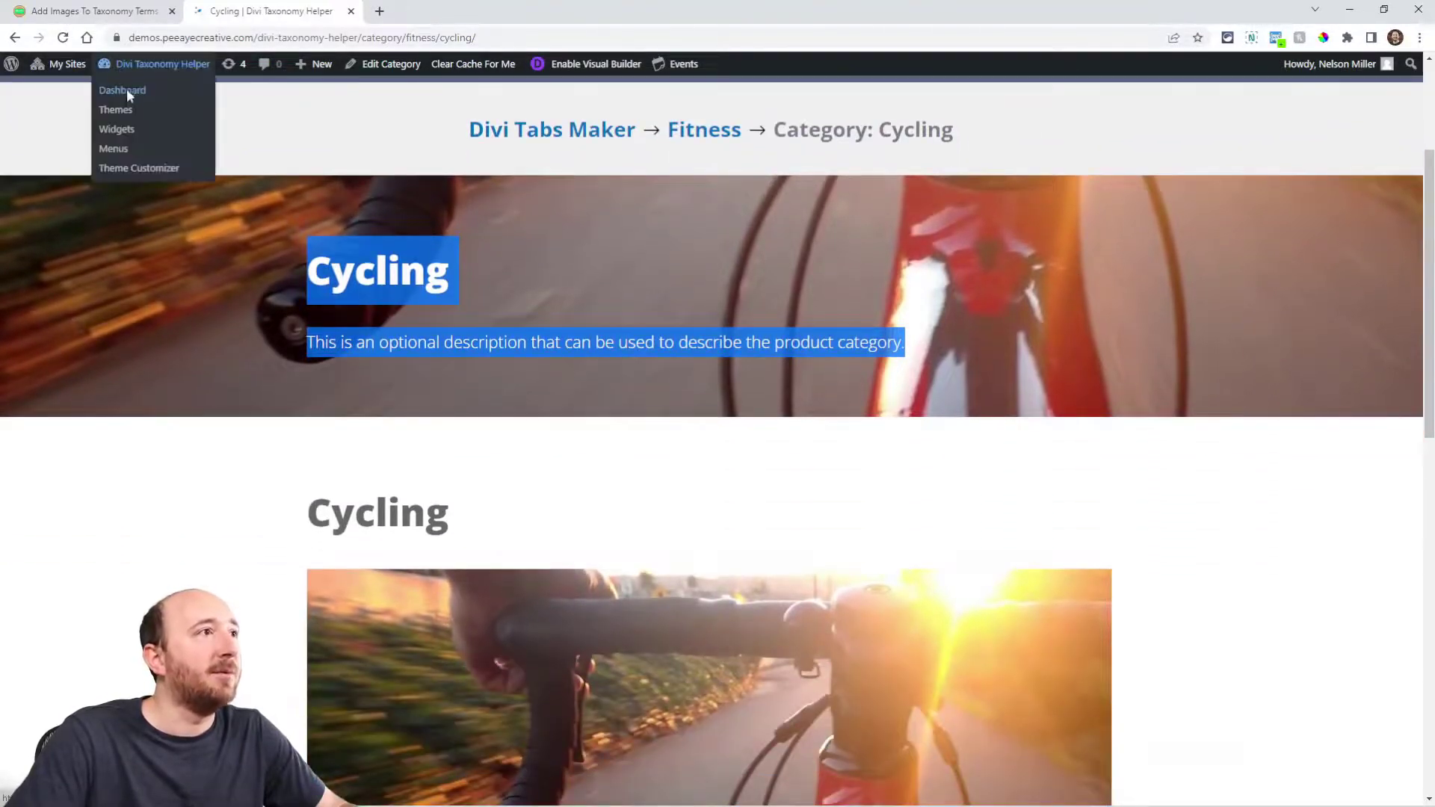
middle_click(155, 101)
Step: Check Cycling's thumbnail on its Edit Category page, then return to the Cycling category page
key("ctrl+Tab")
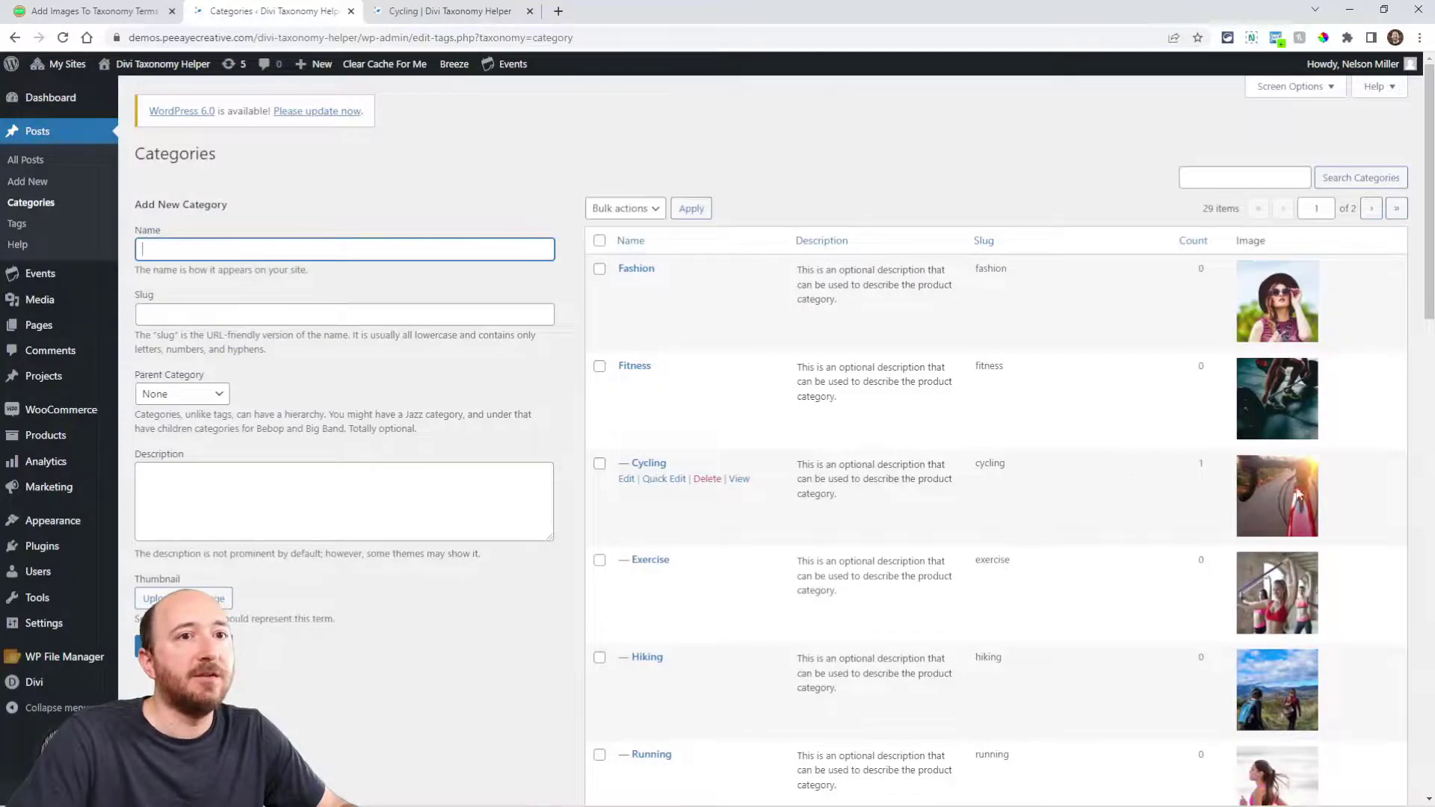
left_click(627, 479)
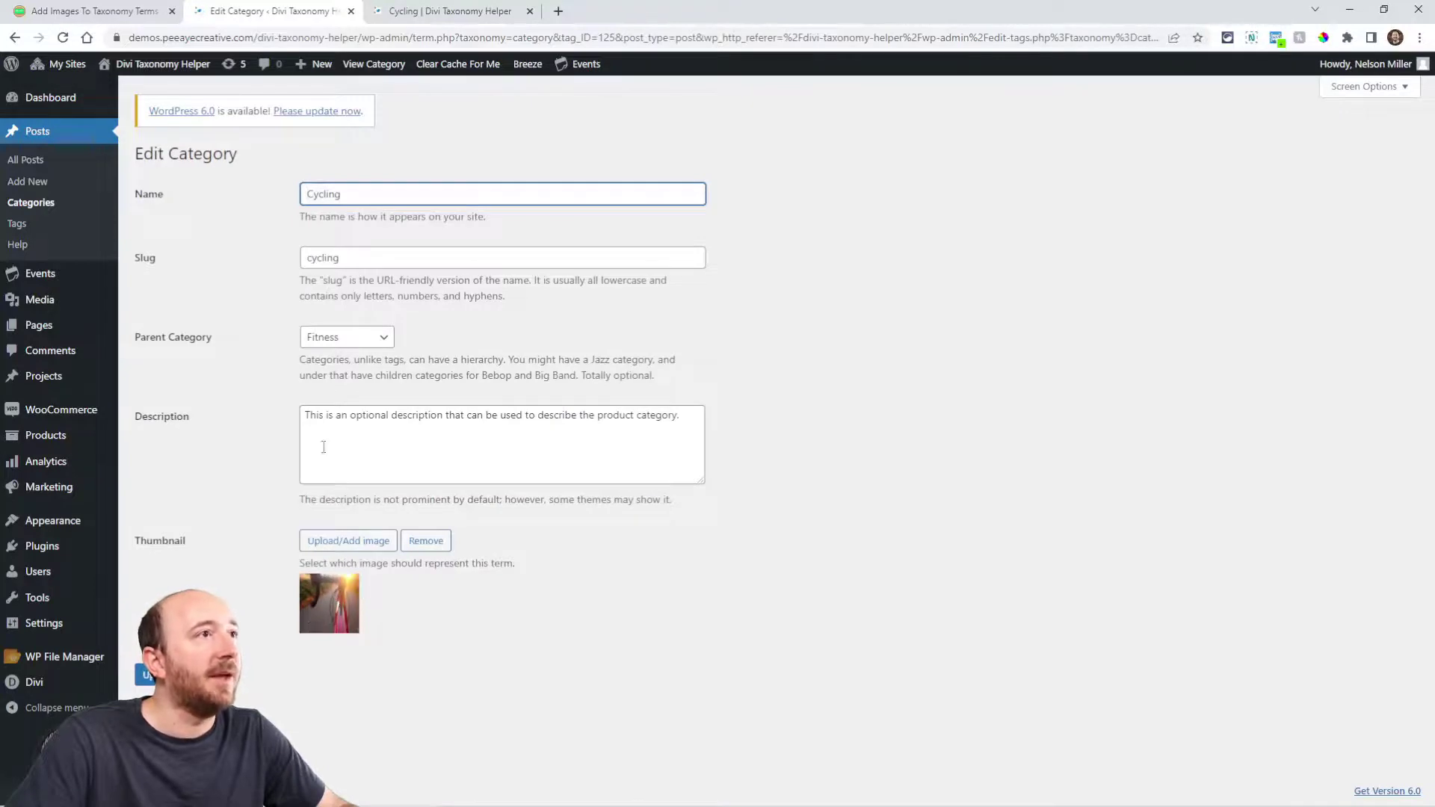
left_click(395, 17)
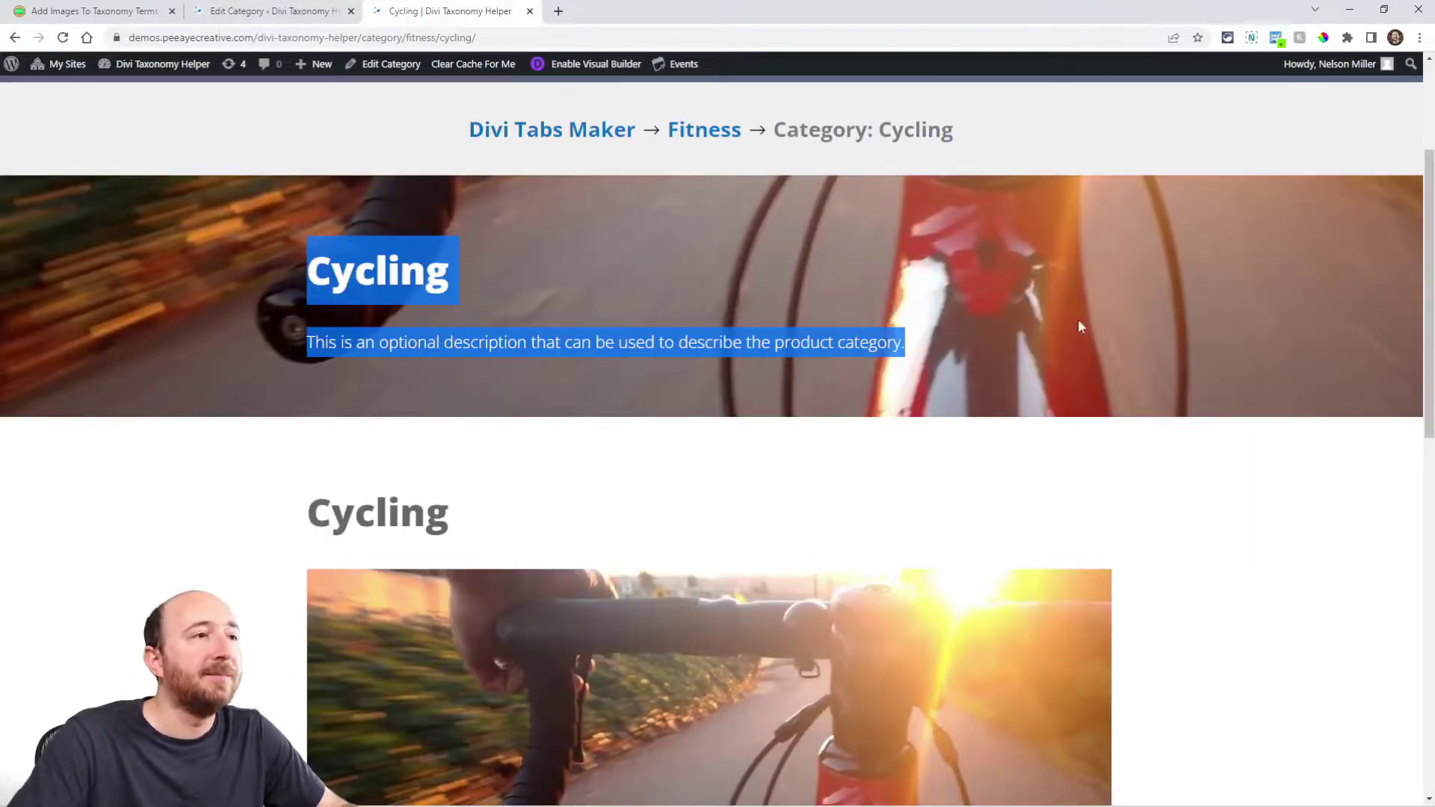
left_click(711, 485)
scroll(711, 484, "down", 10)
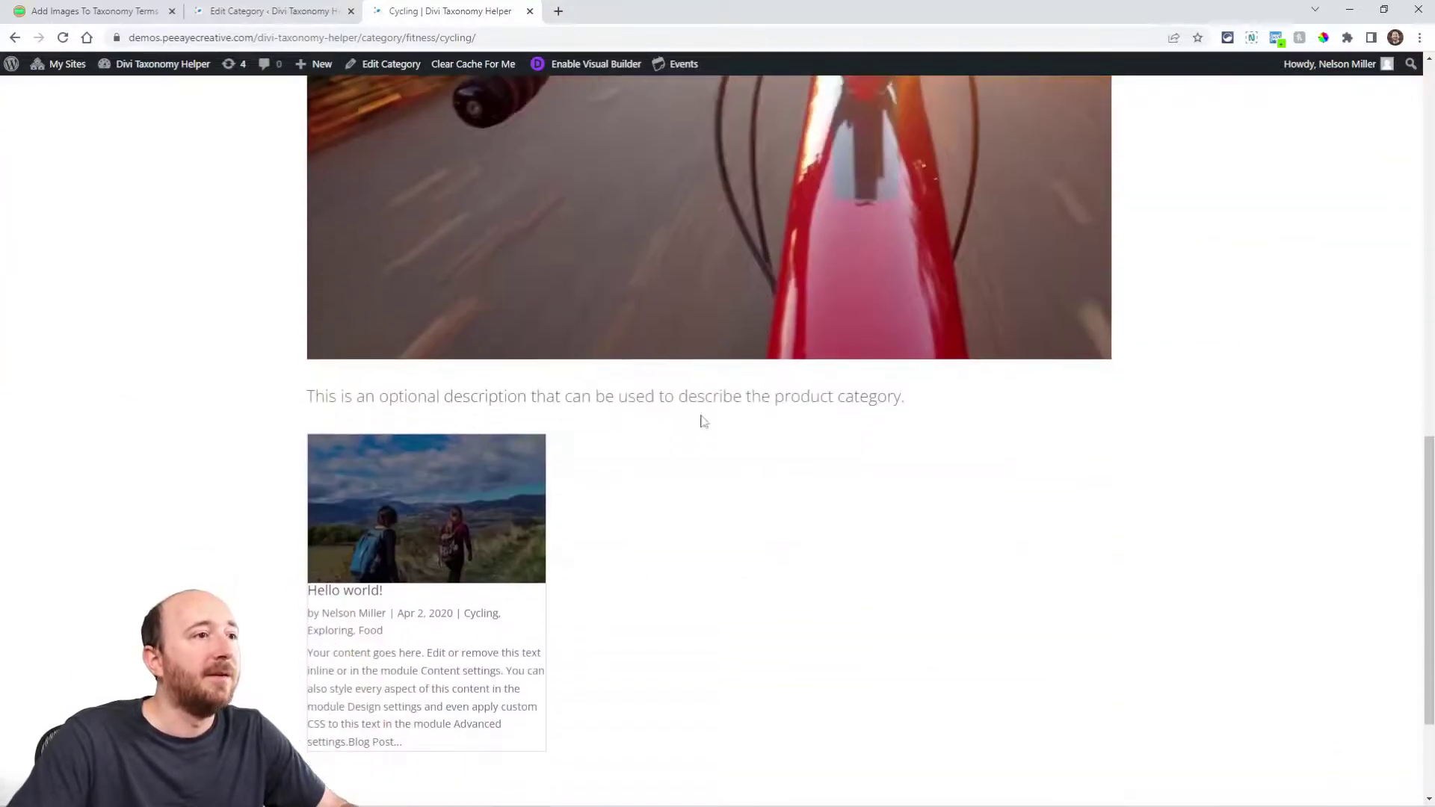
scroll(490, 414, "up", 8)
scroll(491, 401, "down", 2)
scroll(477, 379, "up", 2)
triple_click(400, 270)
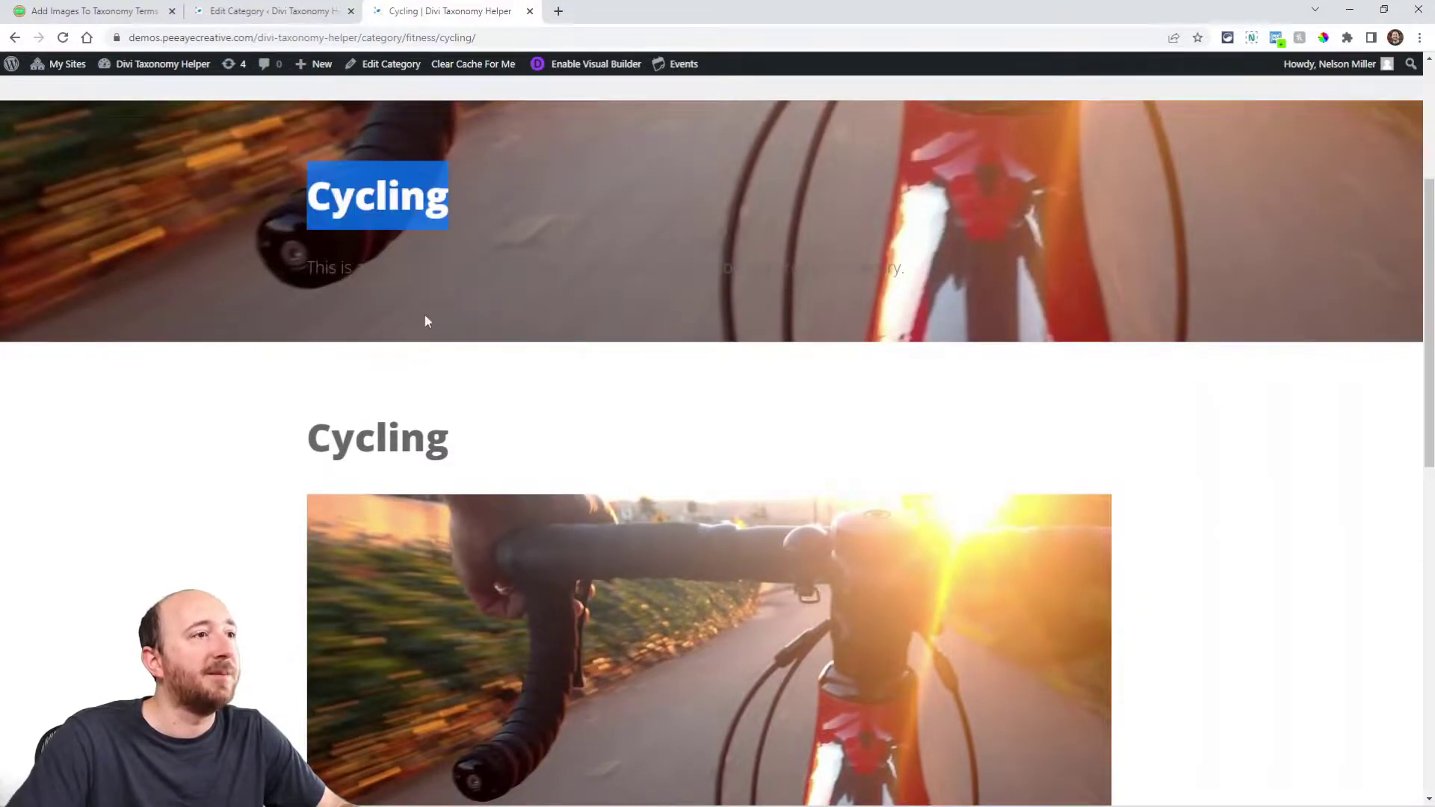
scroll(426, 320, "down", 10)
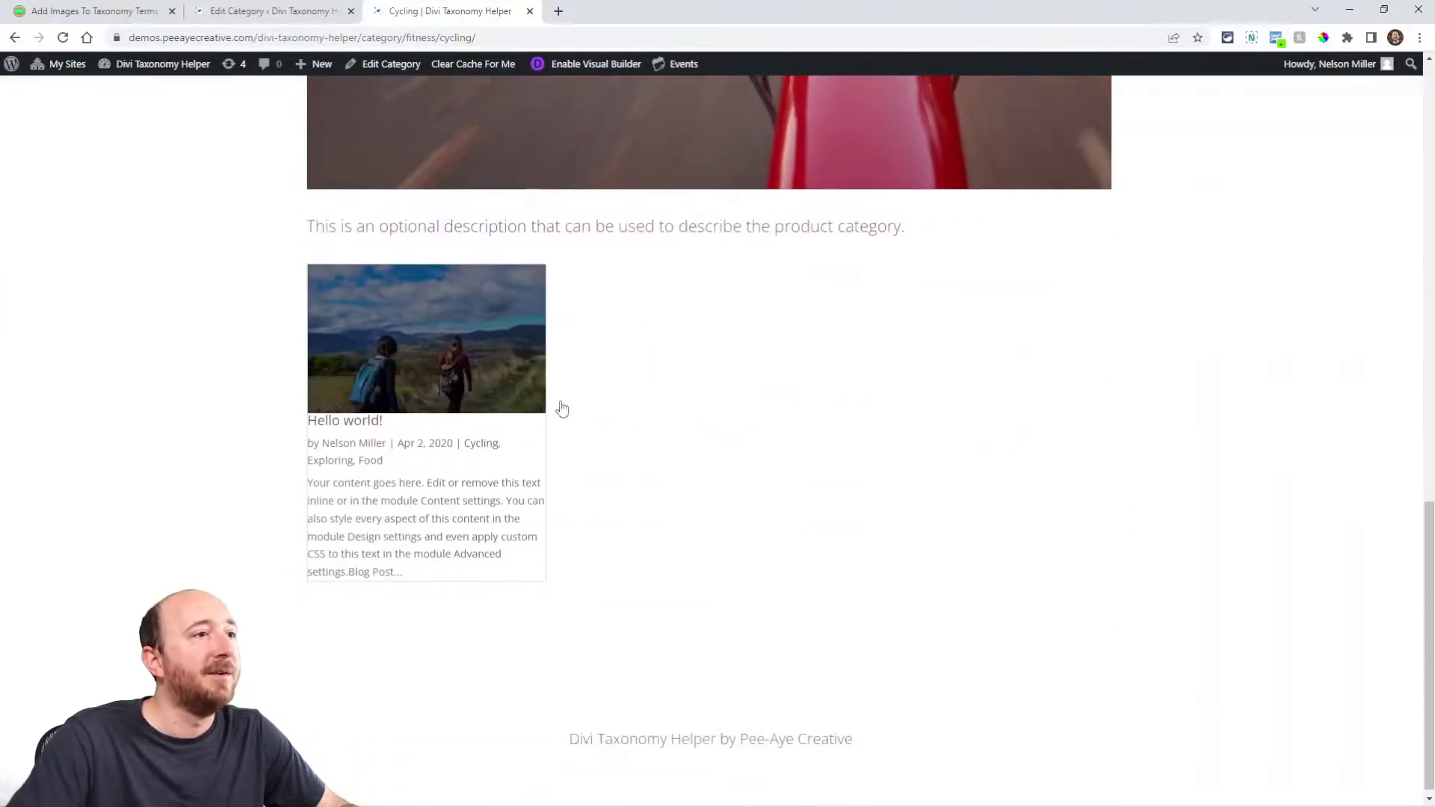
scroll(524, 513, "up", 8)
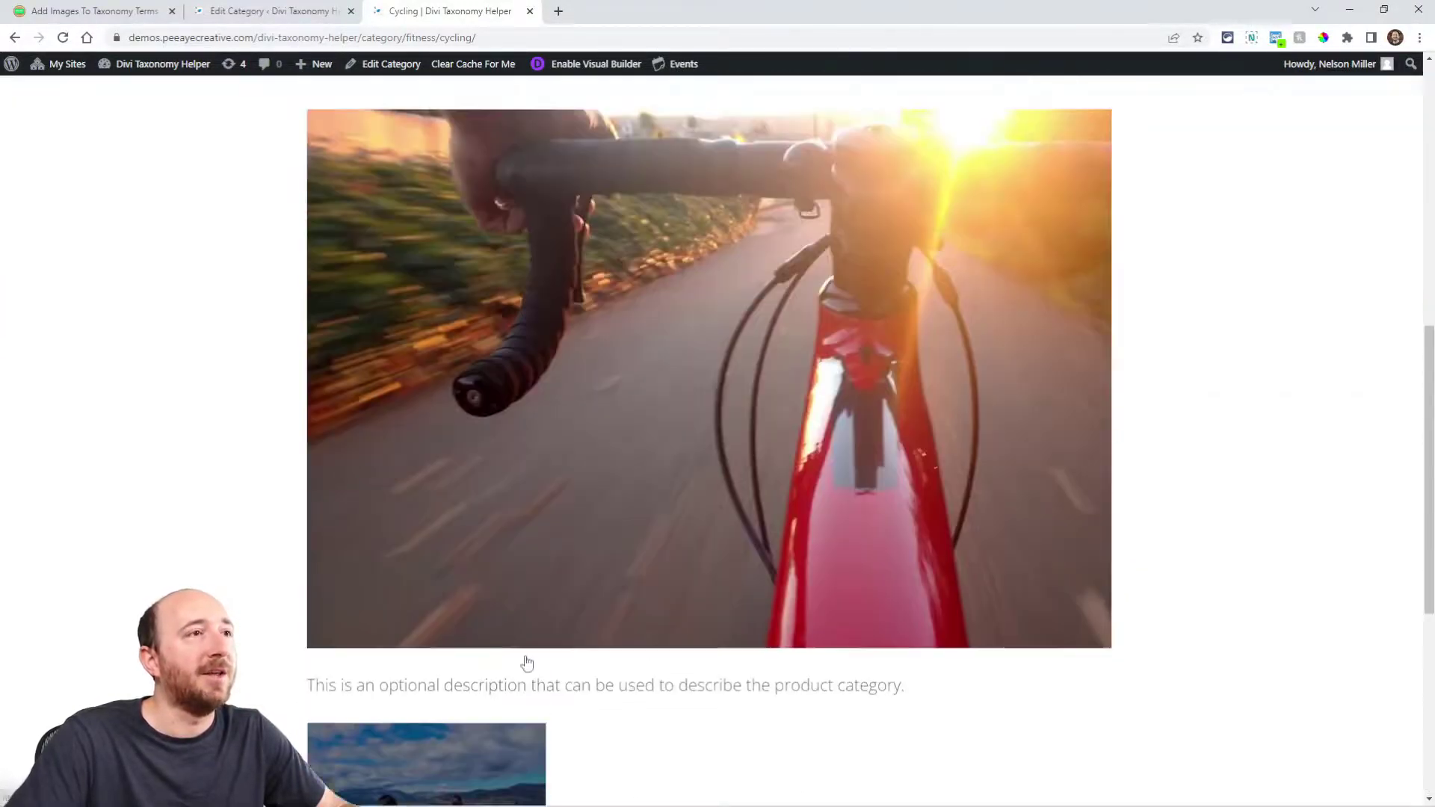
scroll(572, 638, "down", 5)
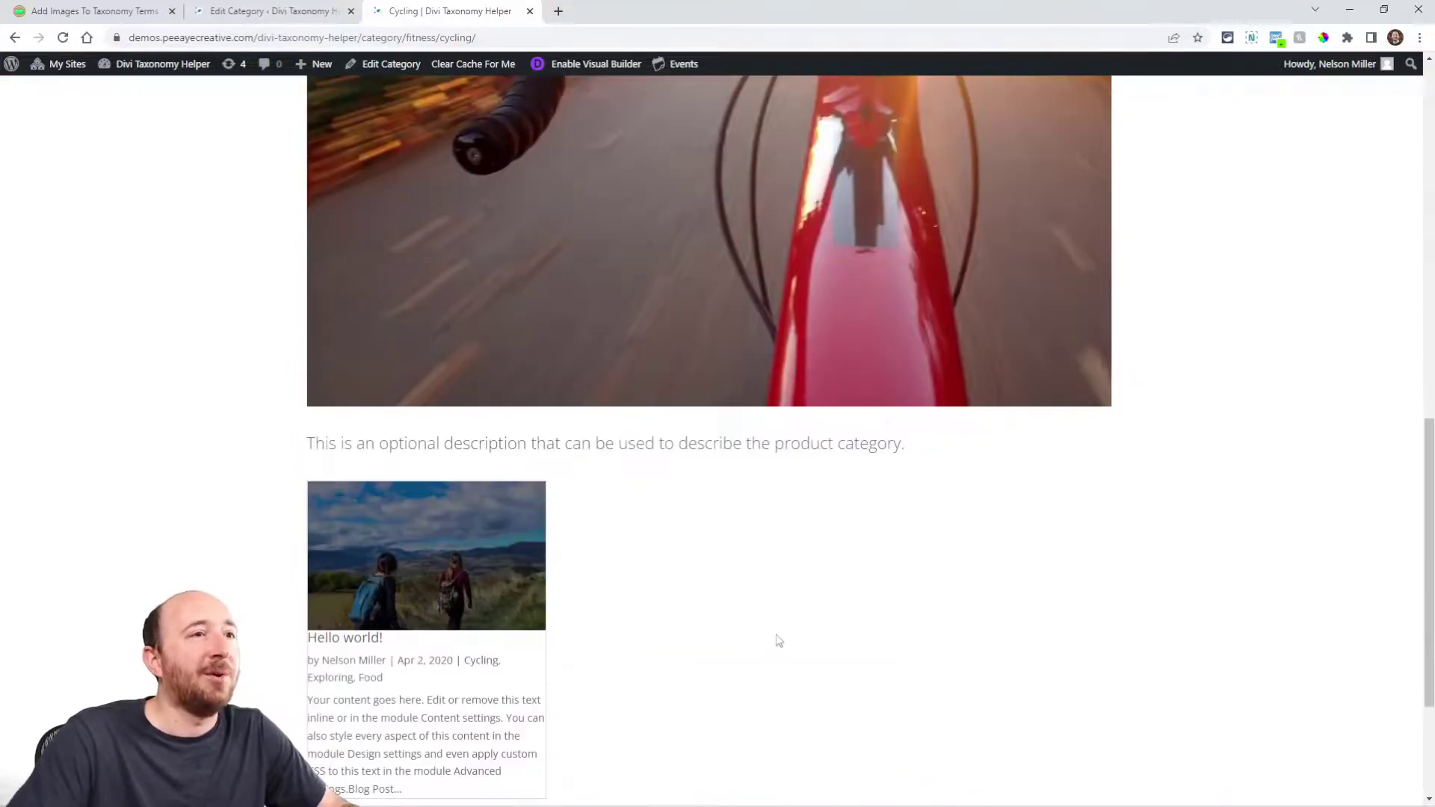
scroll(779, 635, "up", 8)
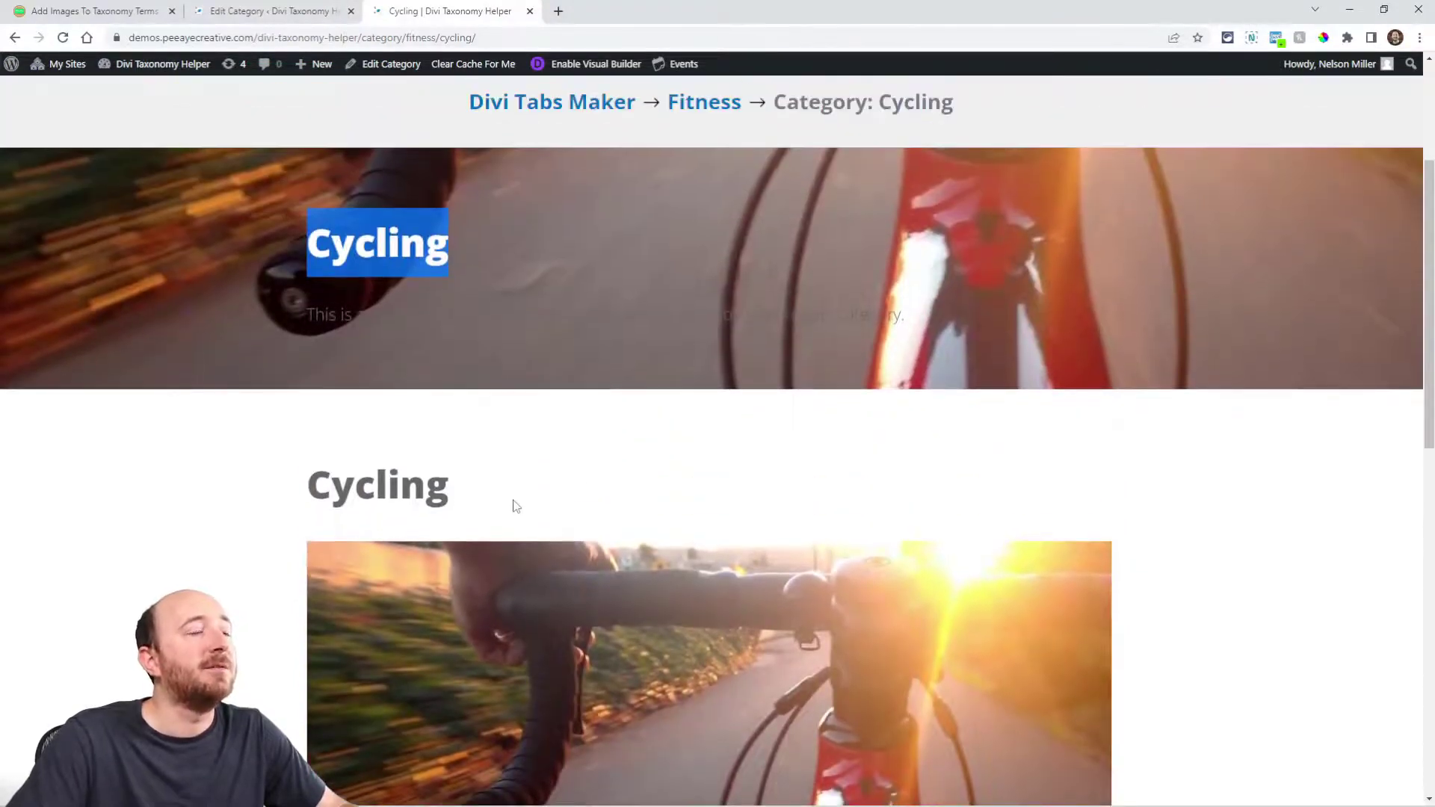
left_click(484, 347)
left_click_drag(305, 225, 944, 312)
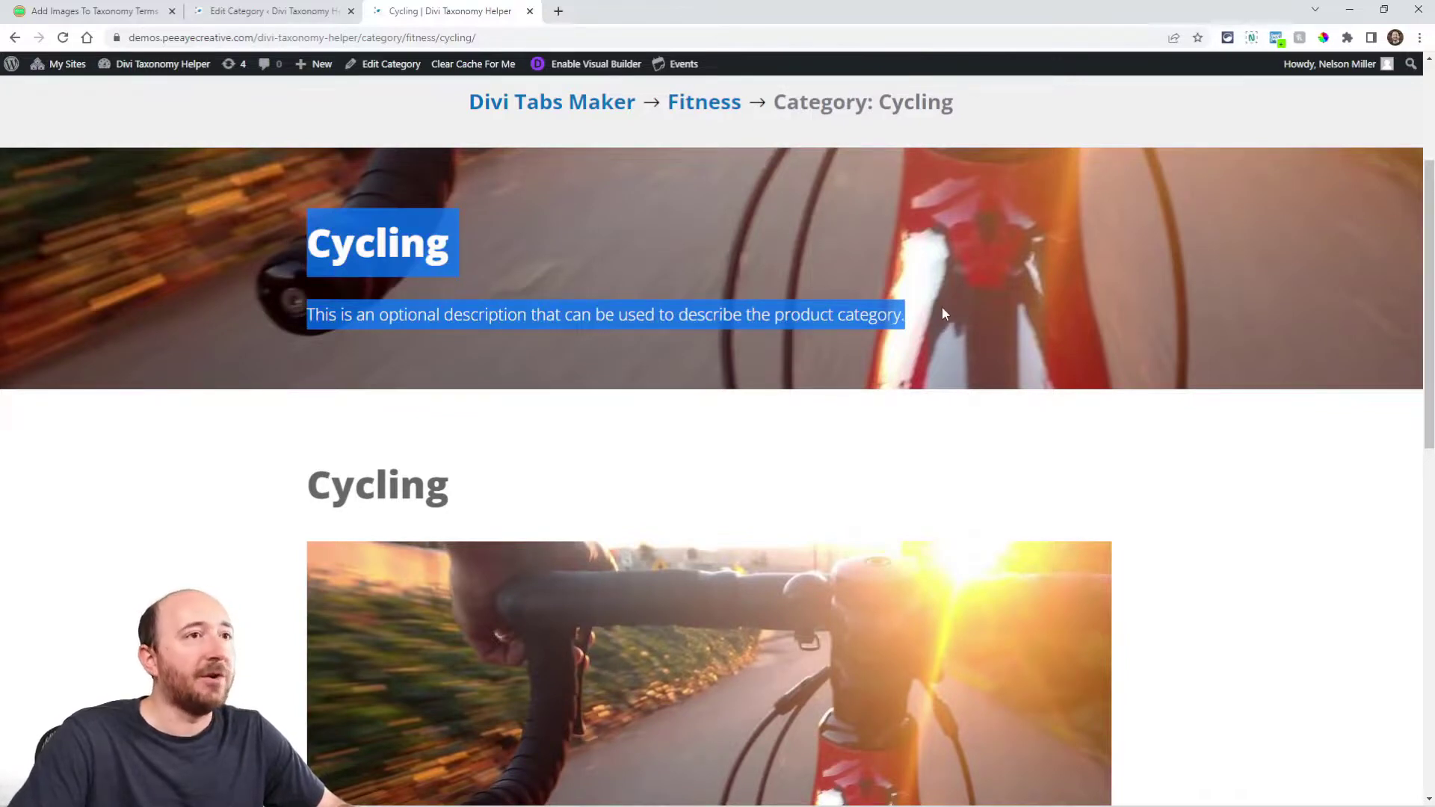